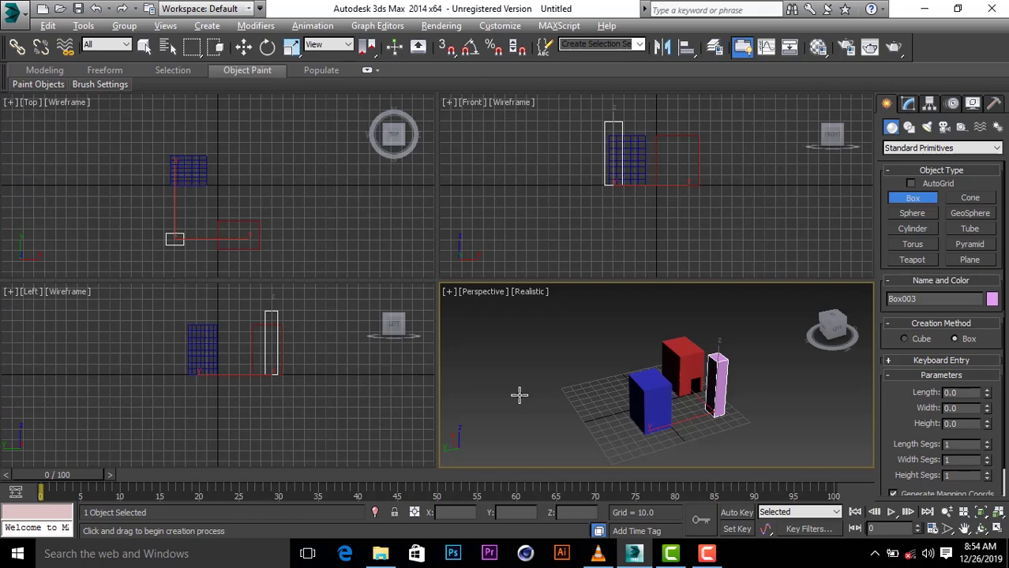
Step: Maximize the Perspective viewport with Alt+W so it fills the whole workspace
key(alt+w)
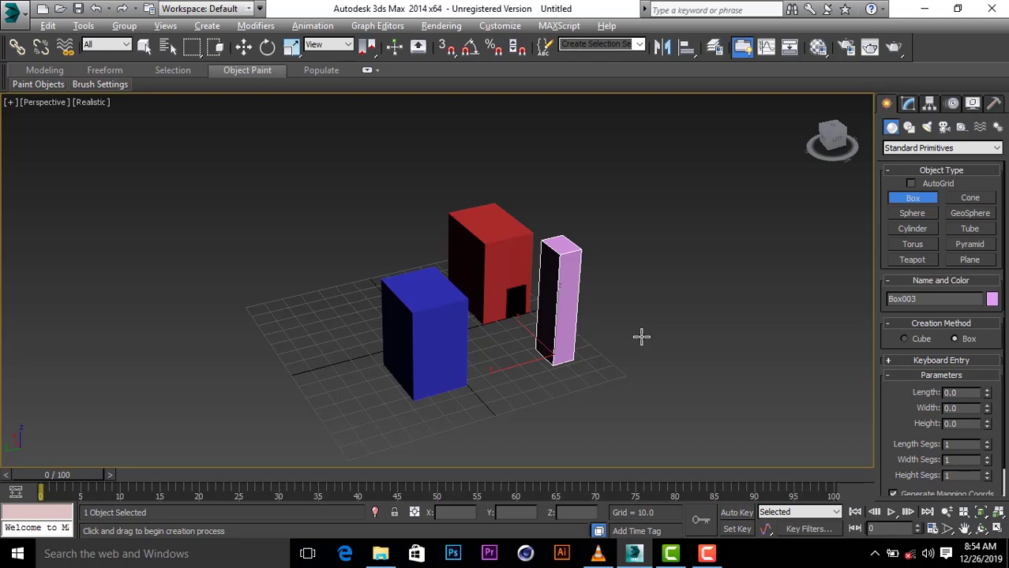
Step: Resize blue Box001 to about 75.4 long, 72.9 wide and 39.8 high, with 5 length and 6 width segments
click(428, 341)
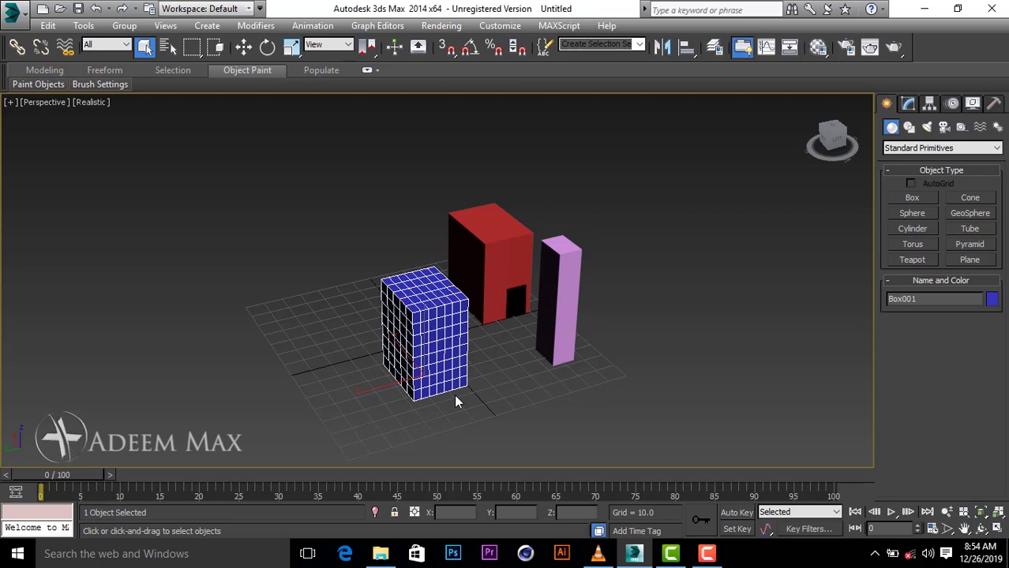
click(908, 105)
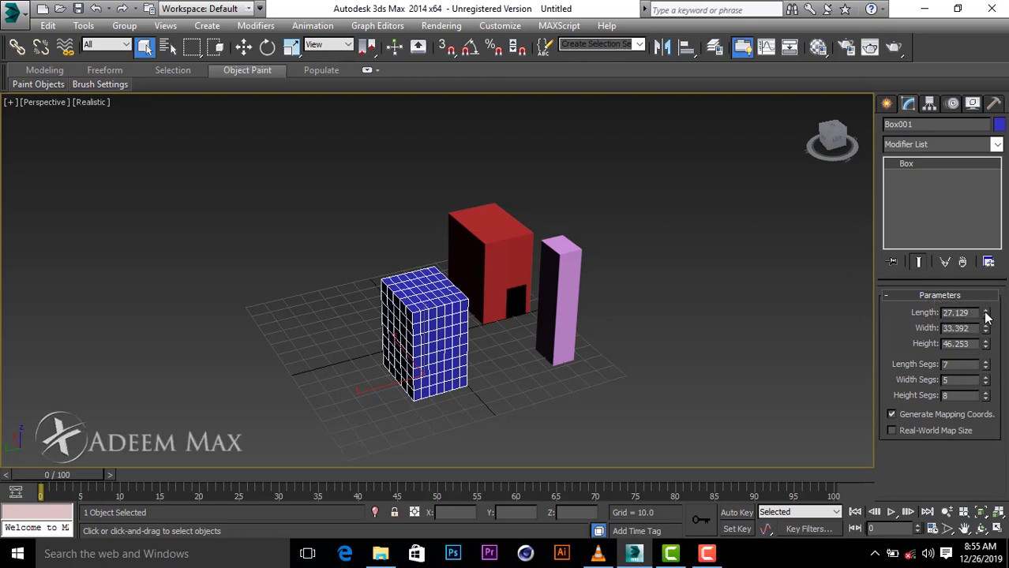
drag(985, 313, 1003, 194)
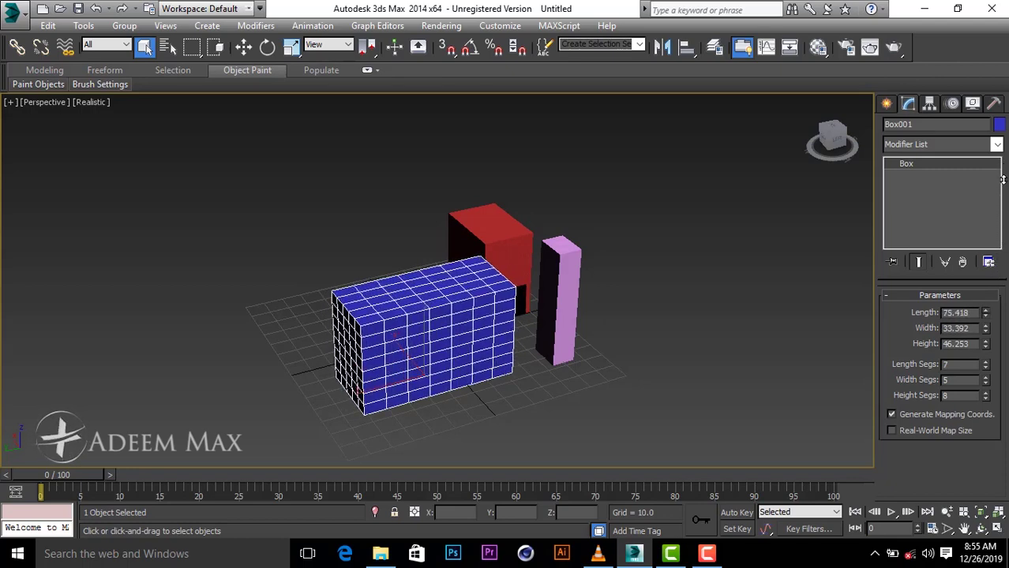
drag(985, 328, 987, 234)
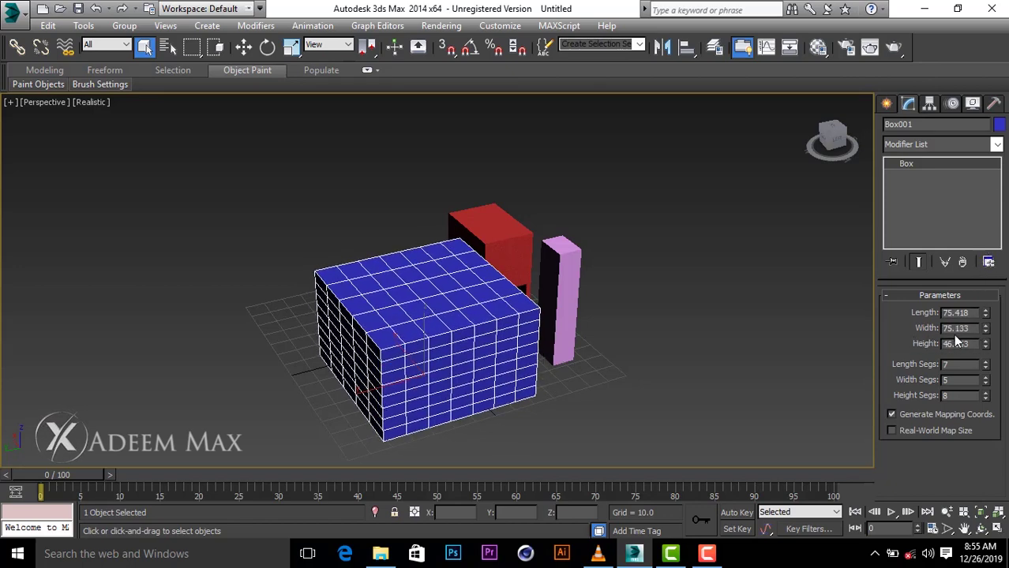
mouse_move(987, 330)
mouse_down()
mouse_move(988, 245)
mouse_move(987, 356)
mouse_up()
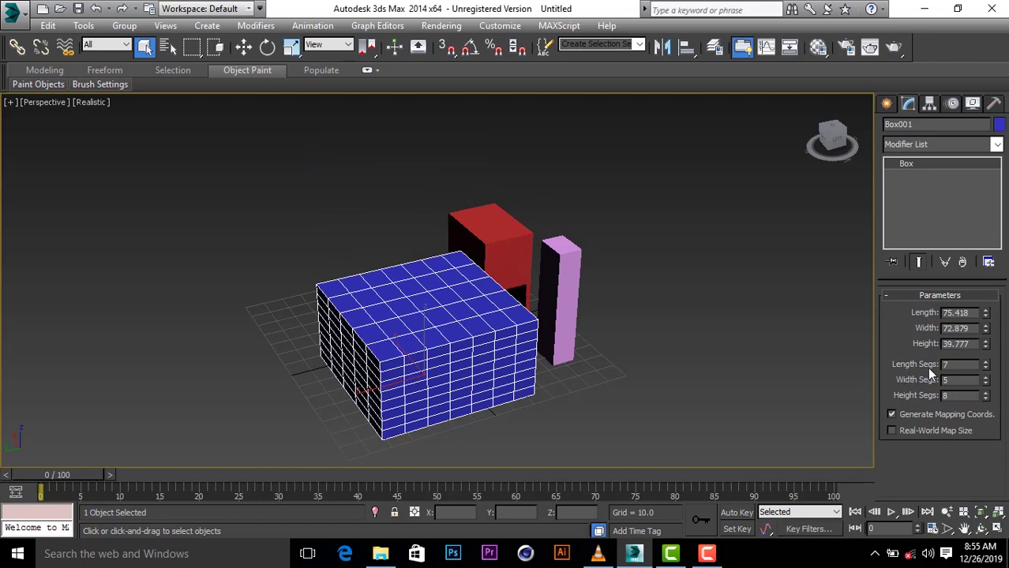
mouse_move(987, 368)
mouse_down()
mouse_move(992, 396)
mouse_move(987, 351)
mouse_move(986, 426)
mouse_move(991, 399)
mouse_up()
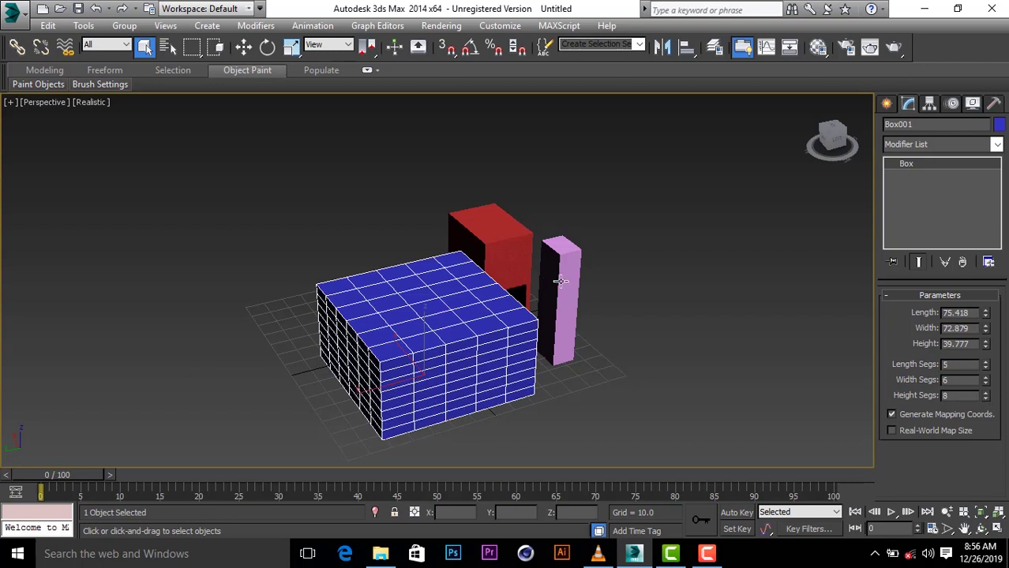
Step: Marquee-select the blue, red and pink boxes with the Move tool and delete them
right_click(641, 229)
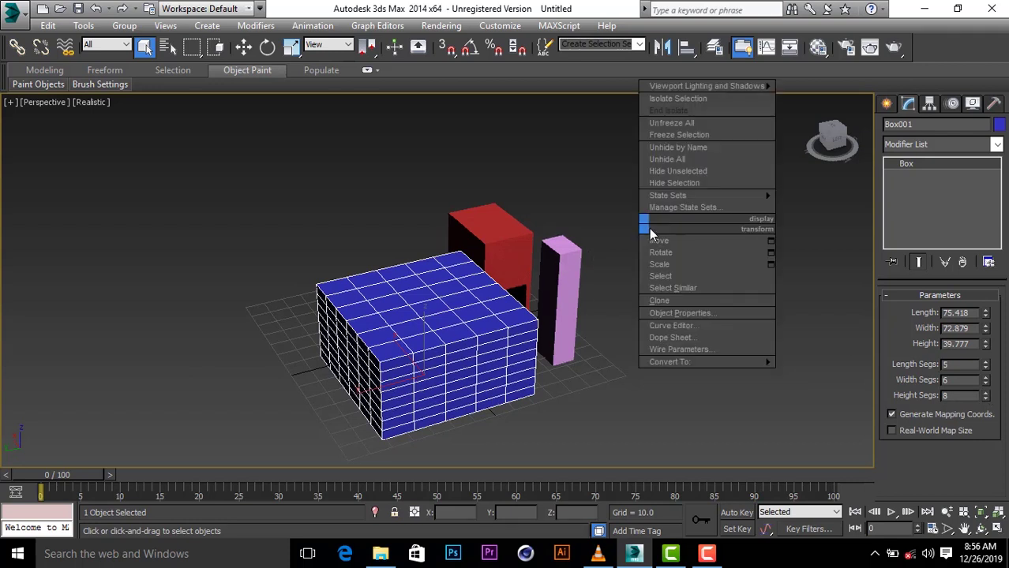
click(672, 243)
drag(724, 222, 308, 384)
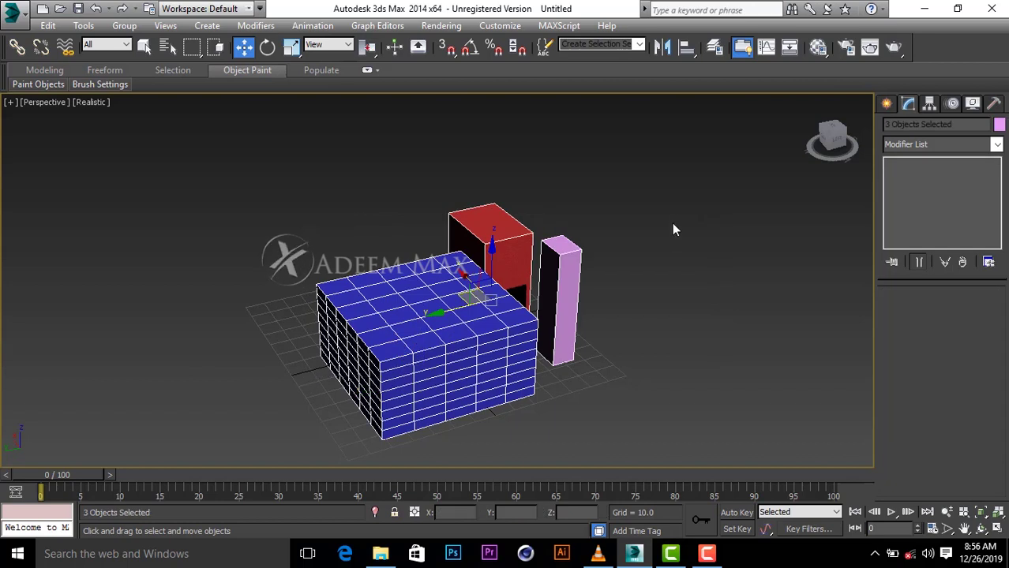
drag(674, 217, 590, 271)
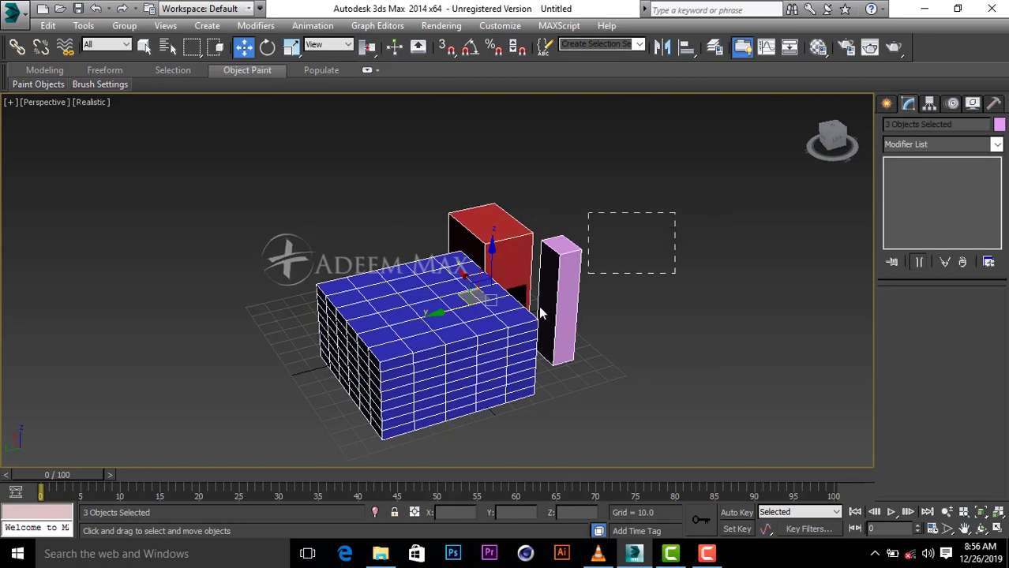
right_click(686, 233)
click(701, 190)
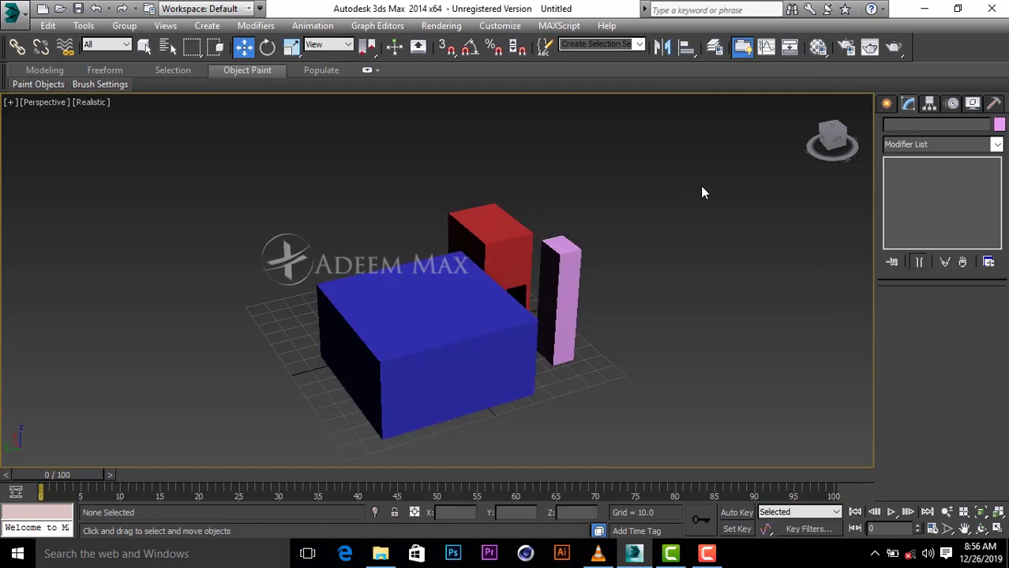
mouse_move(709, 180)
mouse_down()
mouse_move(554, 272)
mouse_move(189, 410)
mouse_up()
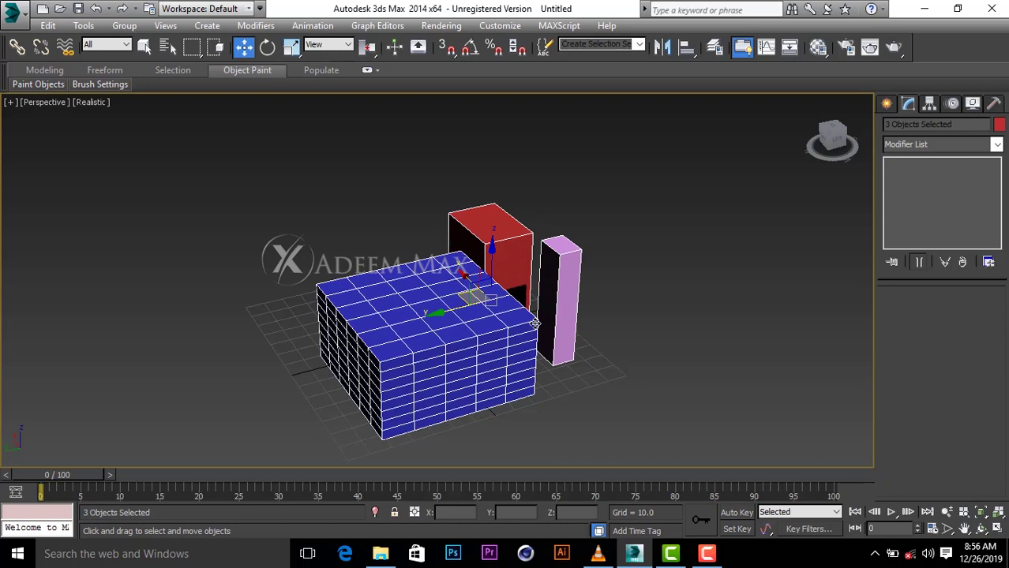
key(Delete)
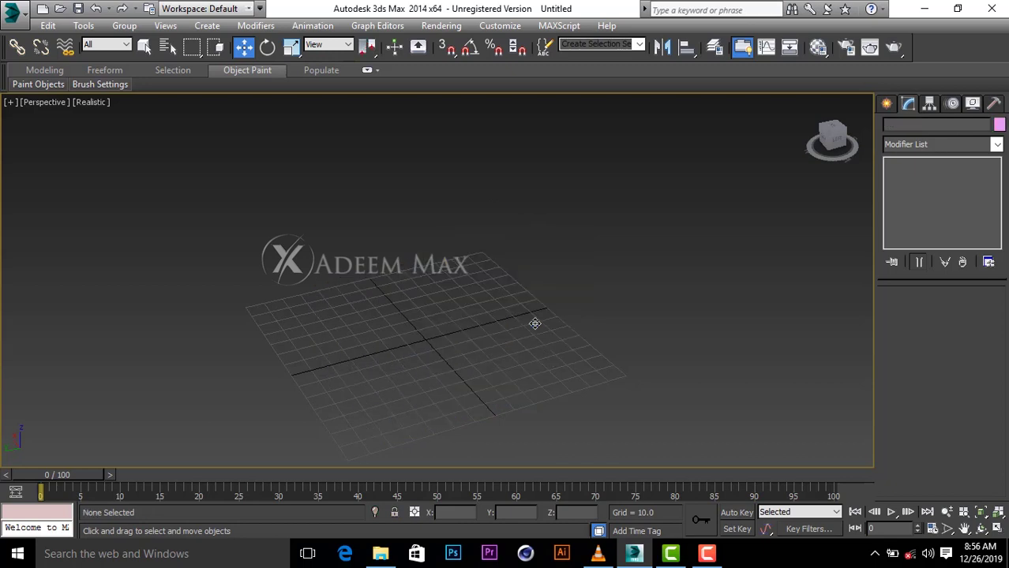
Step: Draw pink Cone001 on the grid just left of centre using the Cone standard primitive
click(883, 105)
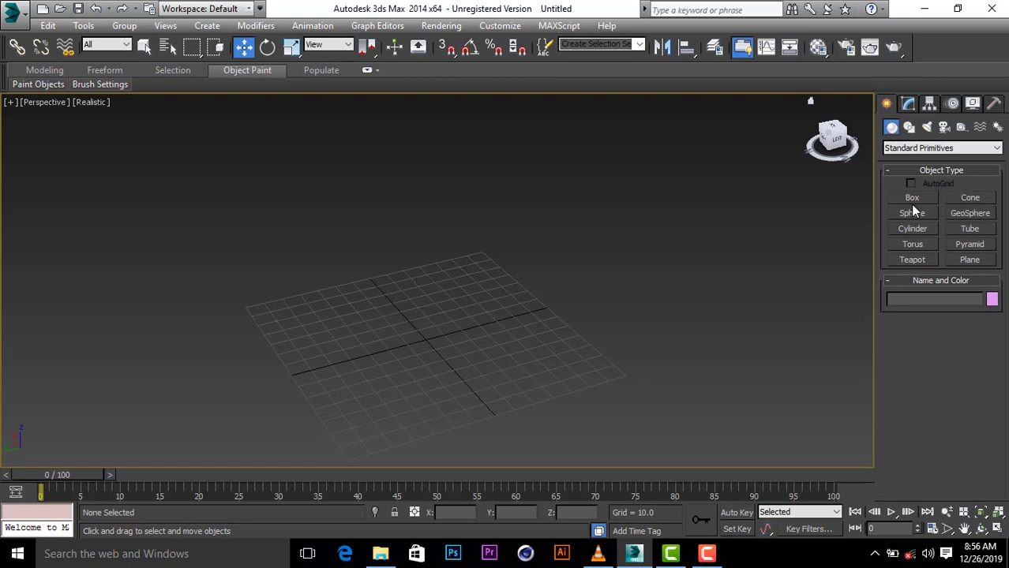
click(968, 200)
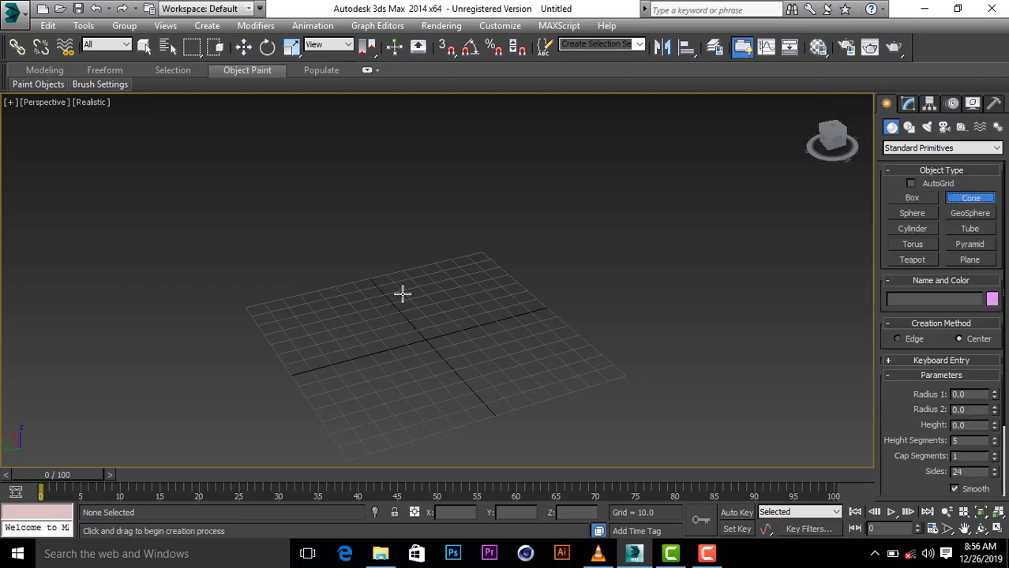
drag(402, 294, 409, 319)
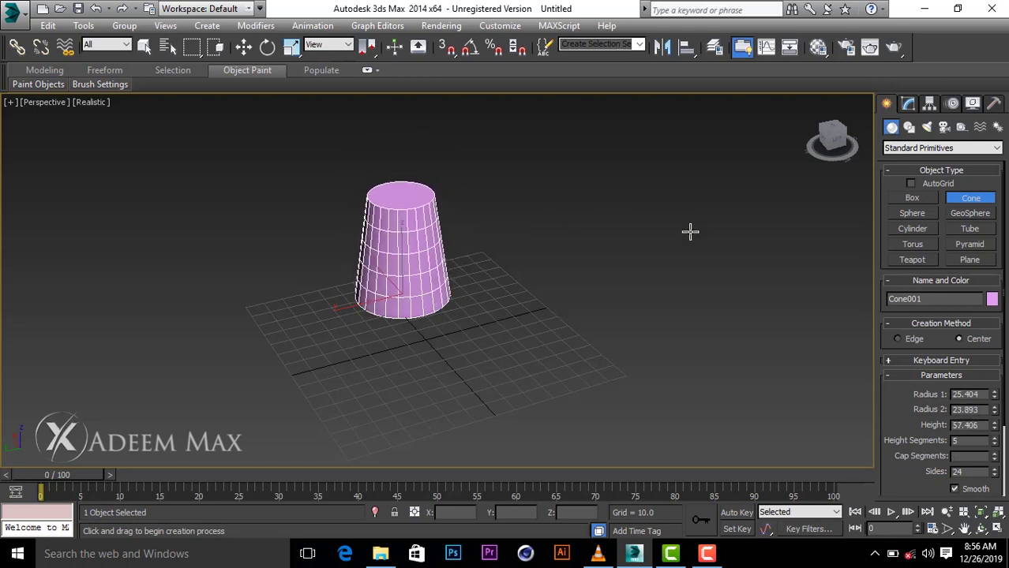
Step: Finish Cone001 and set Radius 1 30.231, Radius 2 19.063, Height 71.757, 7 cap segments, 23 sides
click(607, 244)
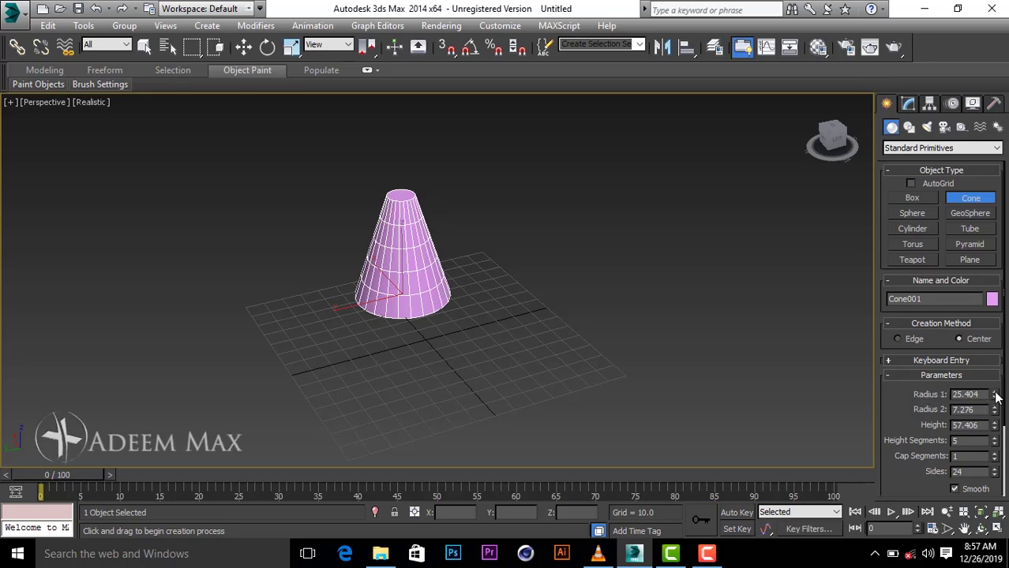
mouse_move(994, 394)
mouse_down()
mouse_move(994, 356)
mouse_move(989, 390)
mouse_move(981, 385)
mouse_up()
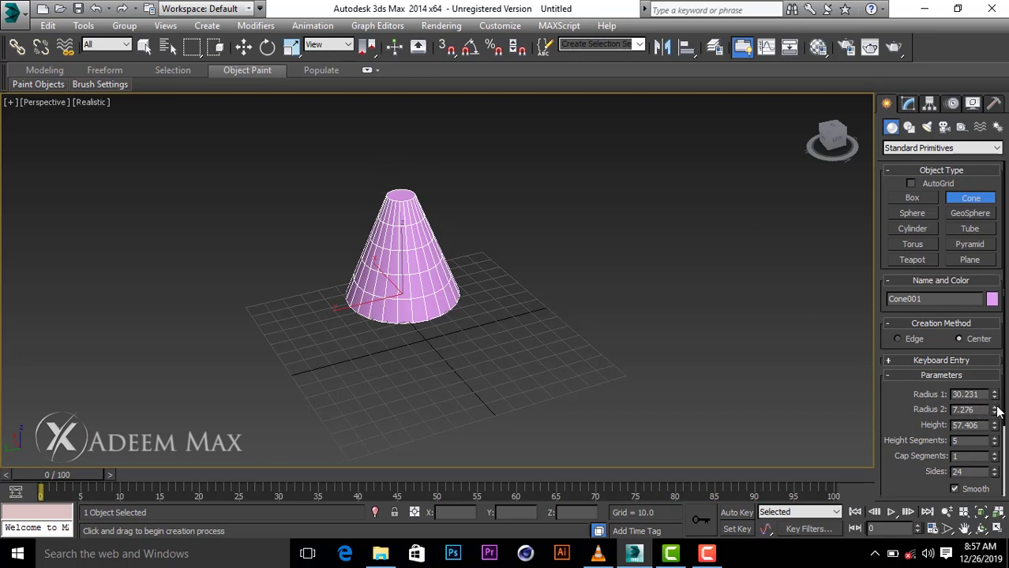
drag(997, 411, 972, 284)
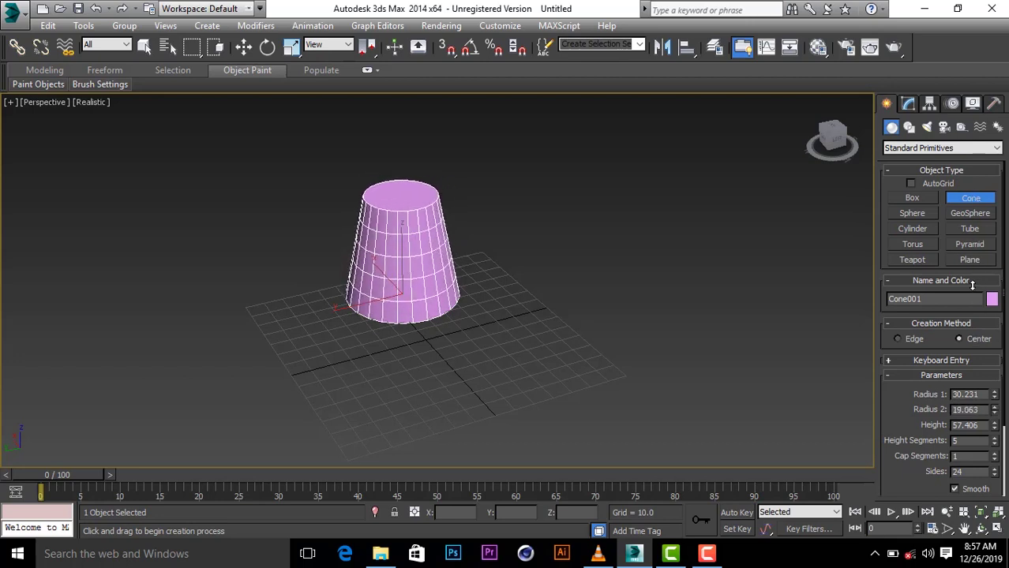
mouse_move(996, 428)
mouse_down()
mouse_move(994, 397)
mouse_move(994, 405)
mouse_up()
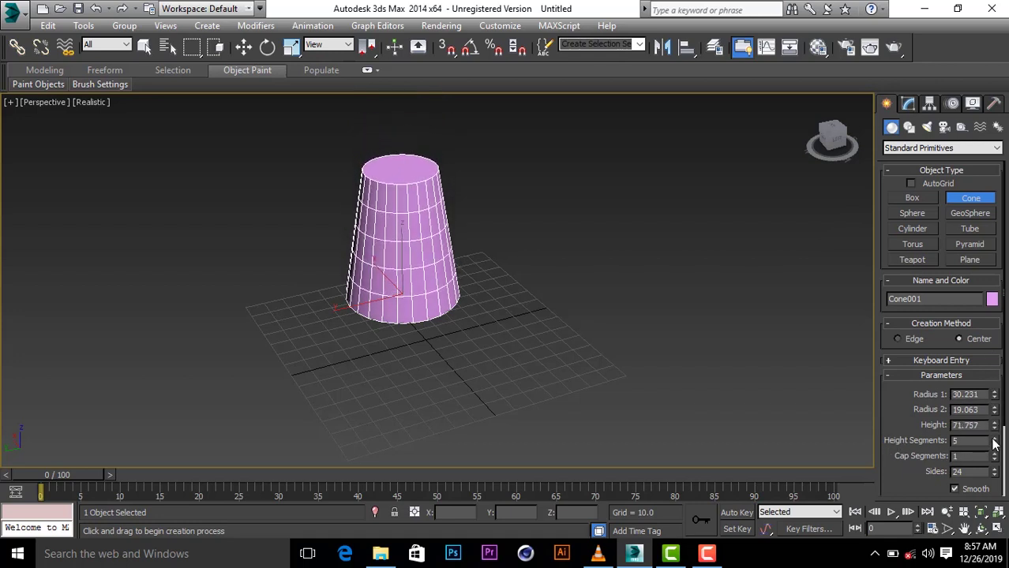
drag(996, 445, 997, 439)
drag(996, 457, 994, 409)
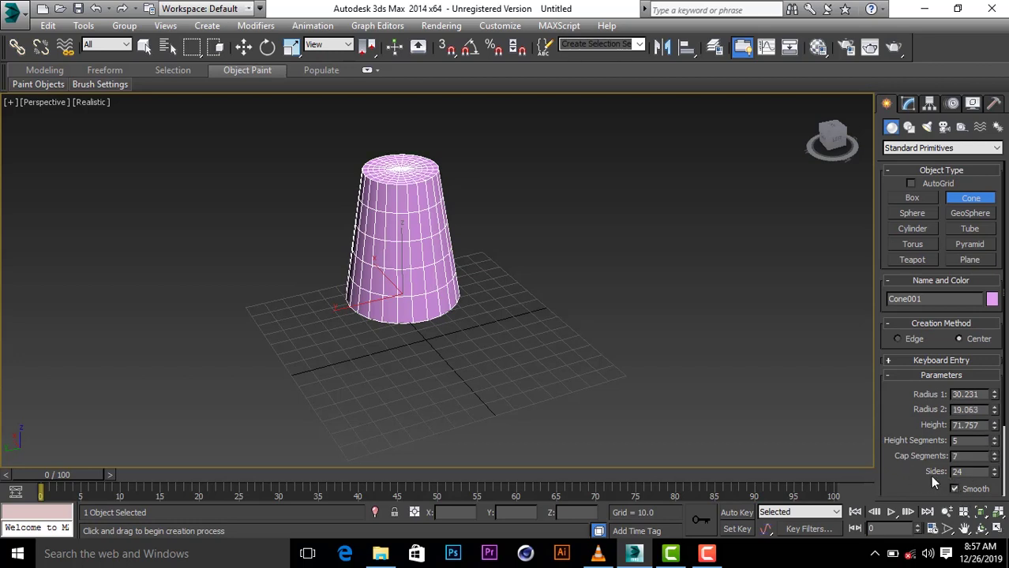
mouse_move(994, 472)
mouse_down()
mouse_move(999, 433)
mouse_move(999, 473)
mouse_up()
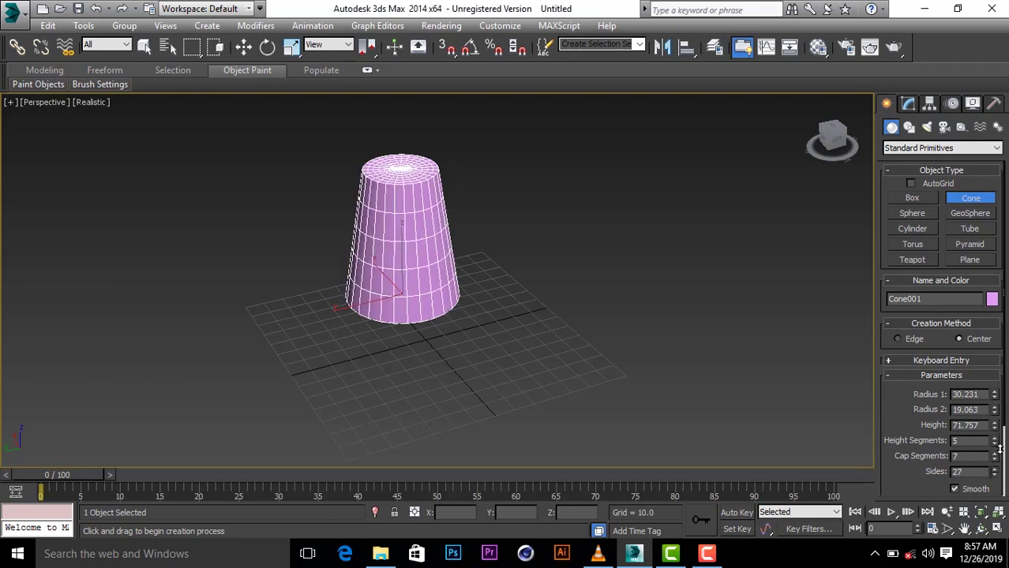
Step: Uncheck Smooth on Cone001 so its 23 sides render as flat facets, then inspect it
scroll(956, 474, down, 2)
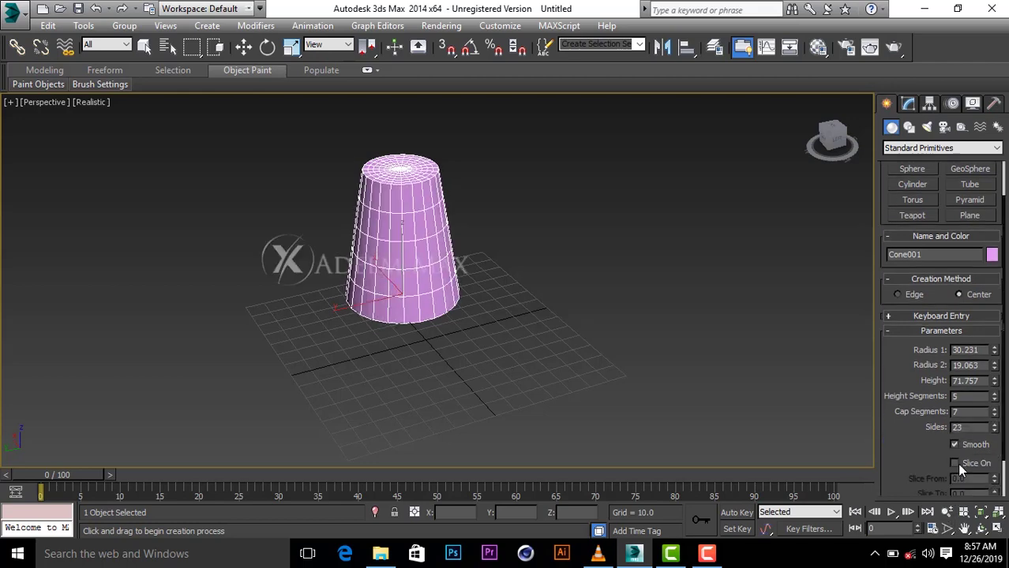
scroll(956, 463, down, 1)
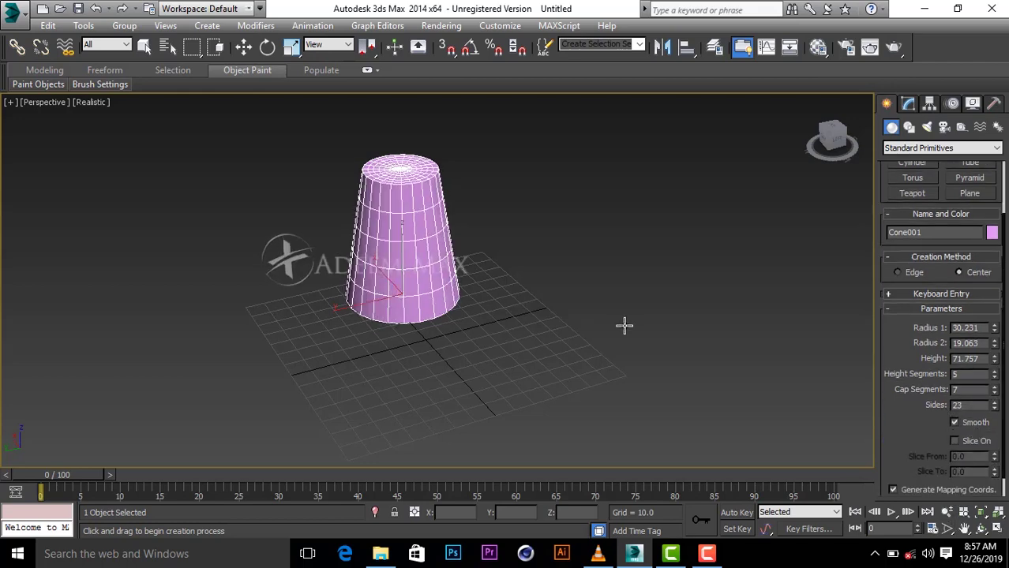
scroll(342, 156, up, 4)
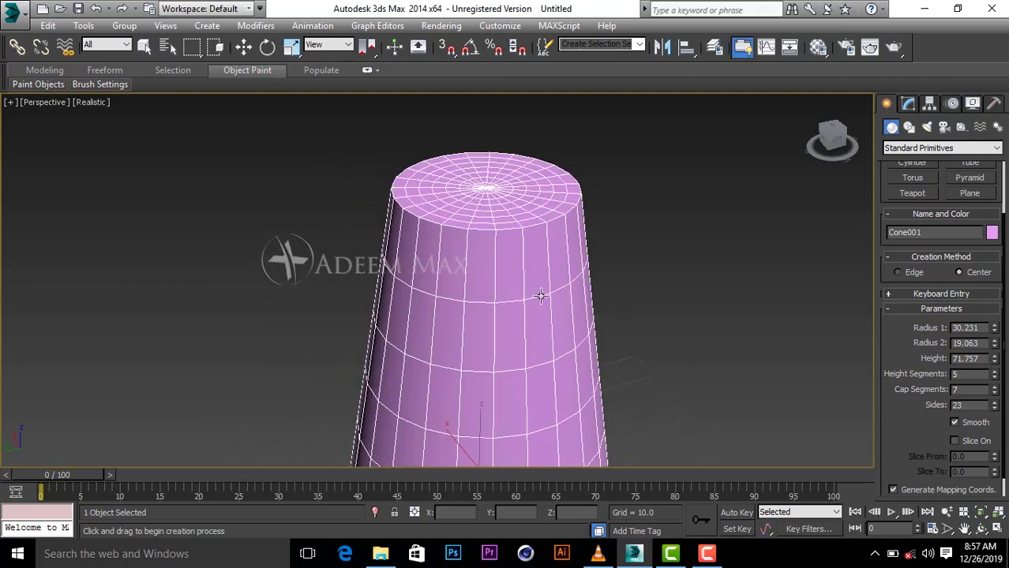
scroll(540, 295, down, 3)
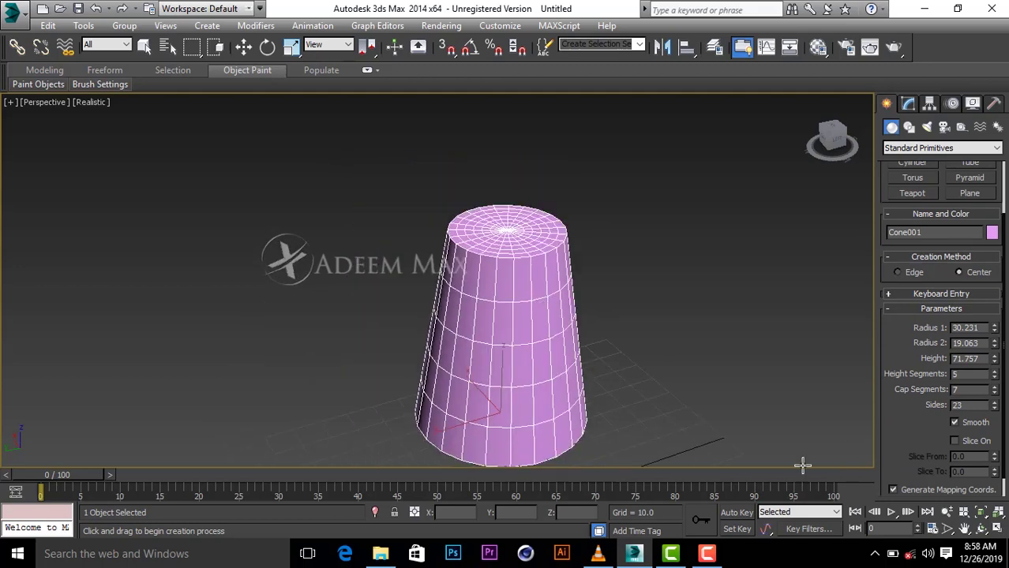
click(955, 423)
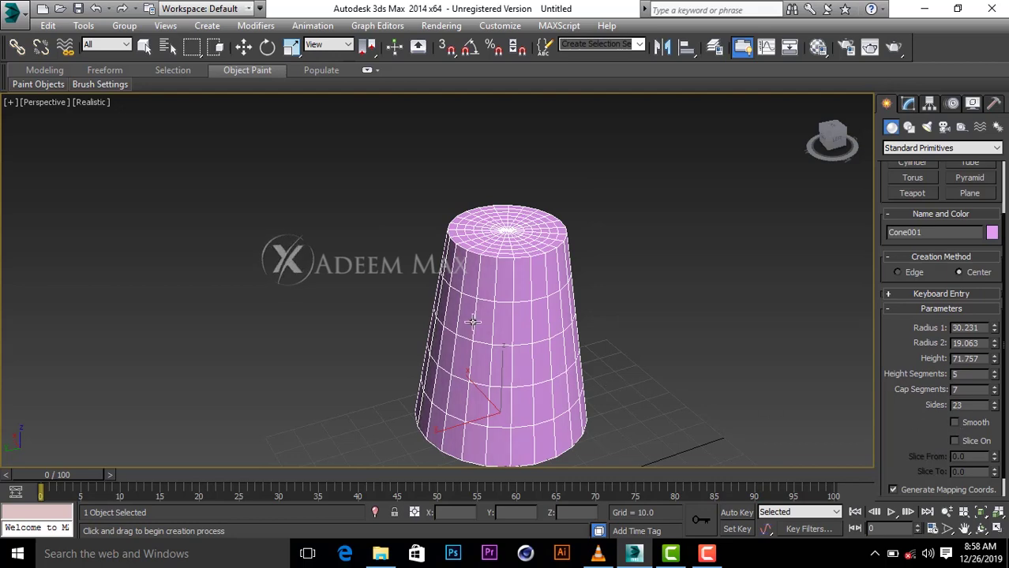
scroll(471, 322, up, 3)
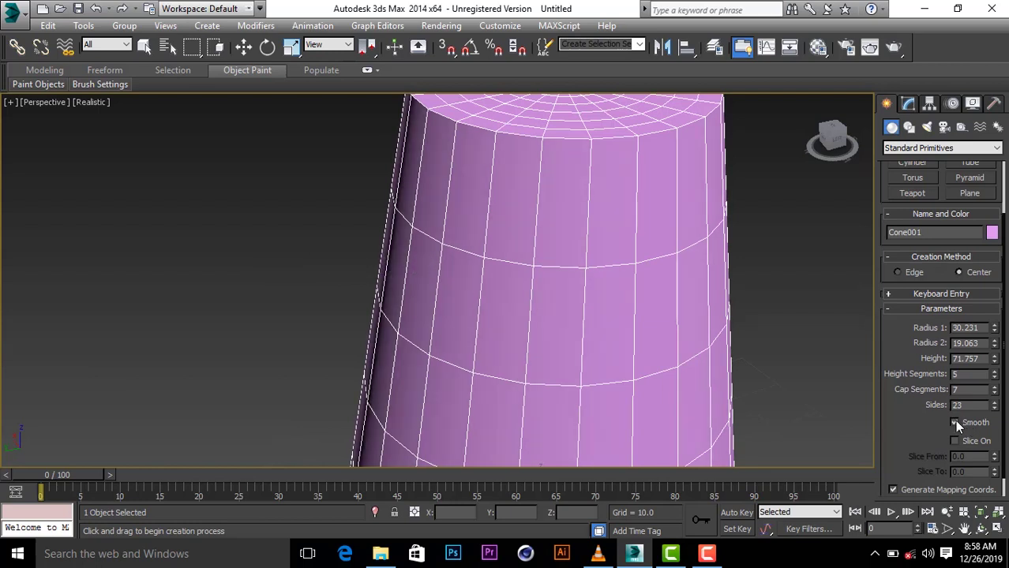
scroll(956, 421, down, 1)
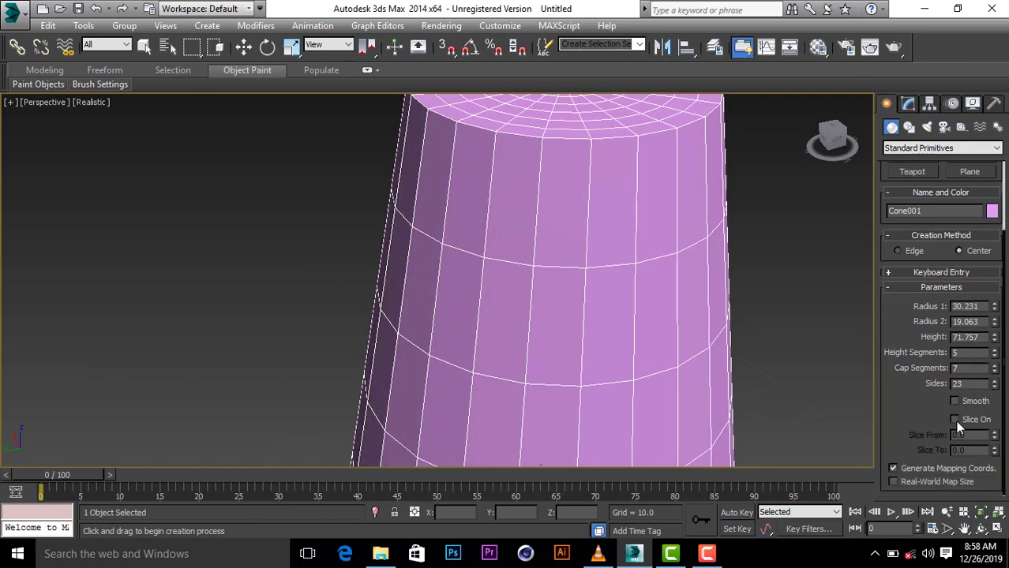
scroll(803, 360, down, 2)
scroll(803, 360, down, 2)
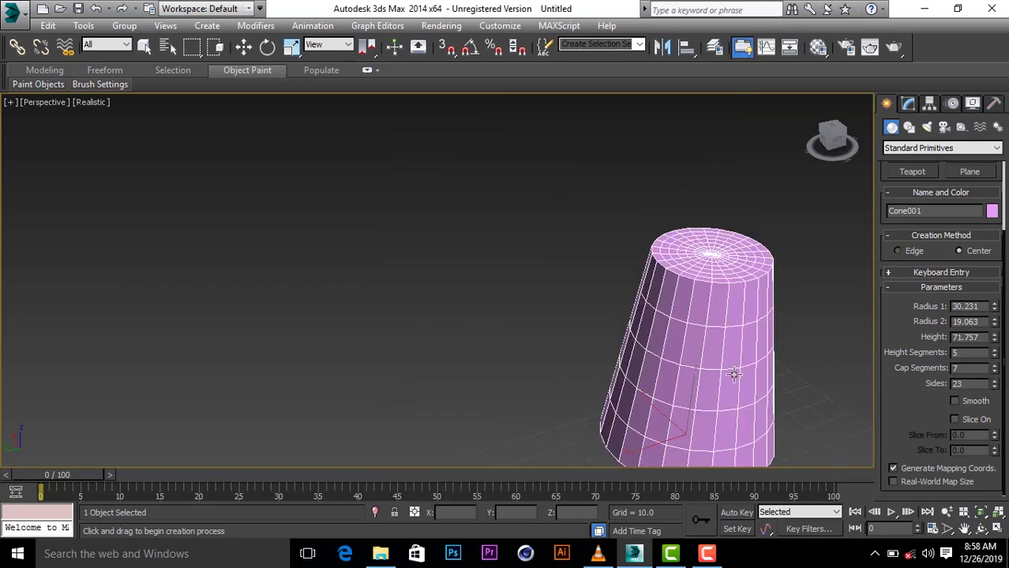
alt+middle_drag(770, 366, 545, 284)
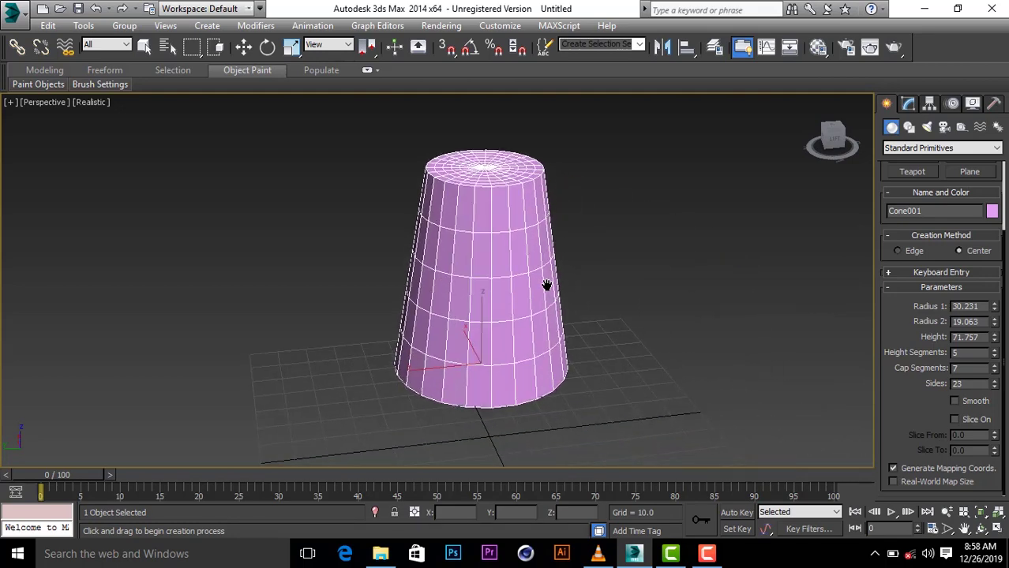
Step: Enable Slice On for the cone with Slice From 172.0 and Slice To -179.5
click(954, 420)
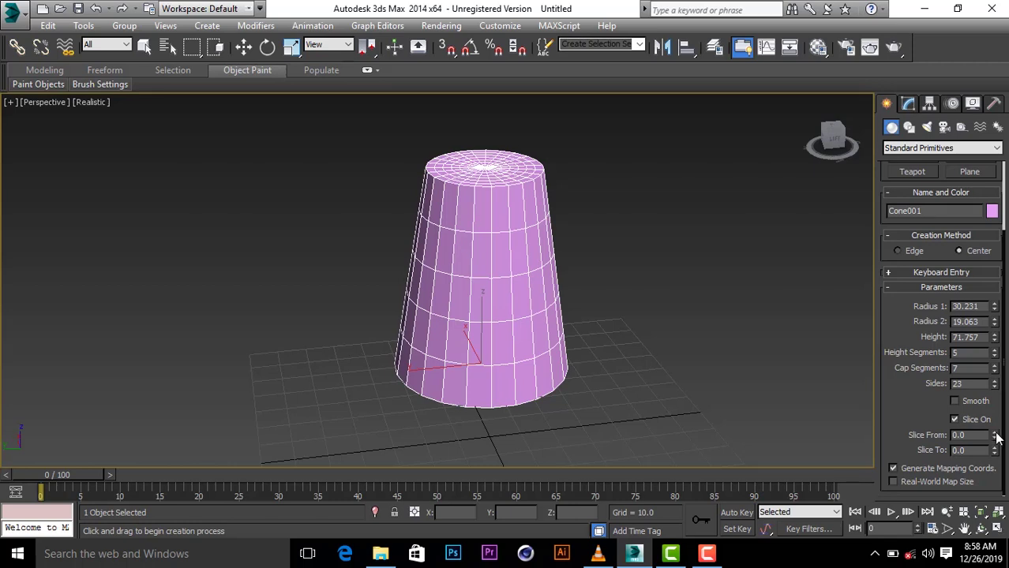
mouse_move(996, 437)
mouse_down()
mouse_move(1007, 82)
mouse_move(1001, 460)
mouse_move(967, 228)
mouse_move(985, 175)
mouse_up()
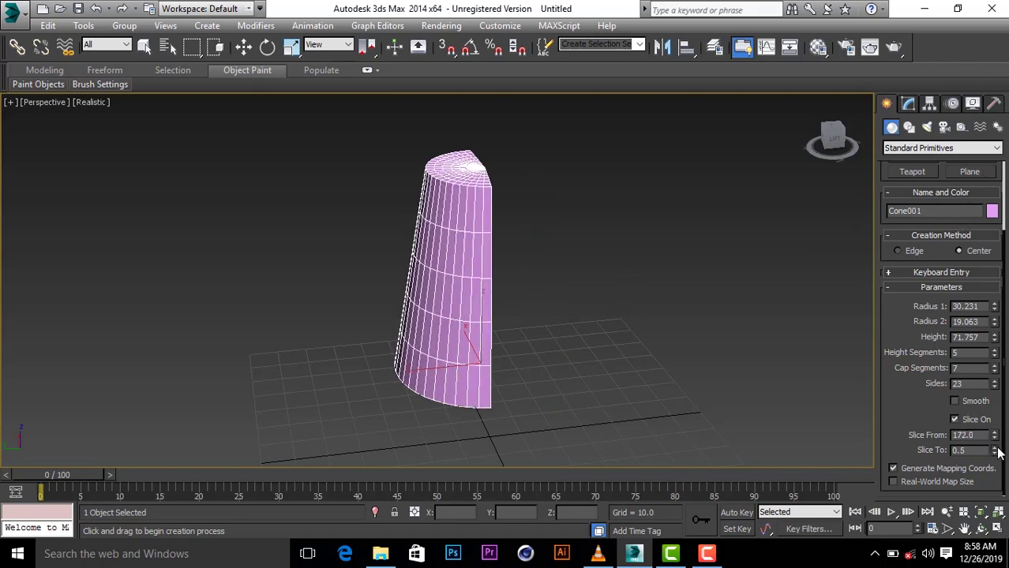
mouse_move(999, 451)
mouse_down()
mouse_move(985, 343)
mouse_move(992, 152)
mouse_up()
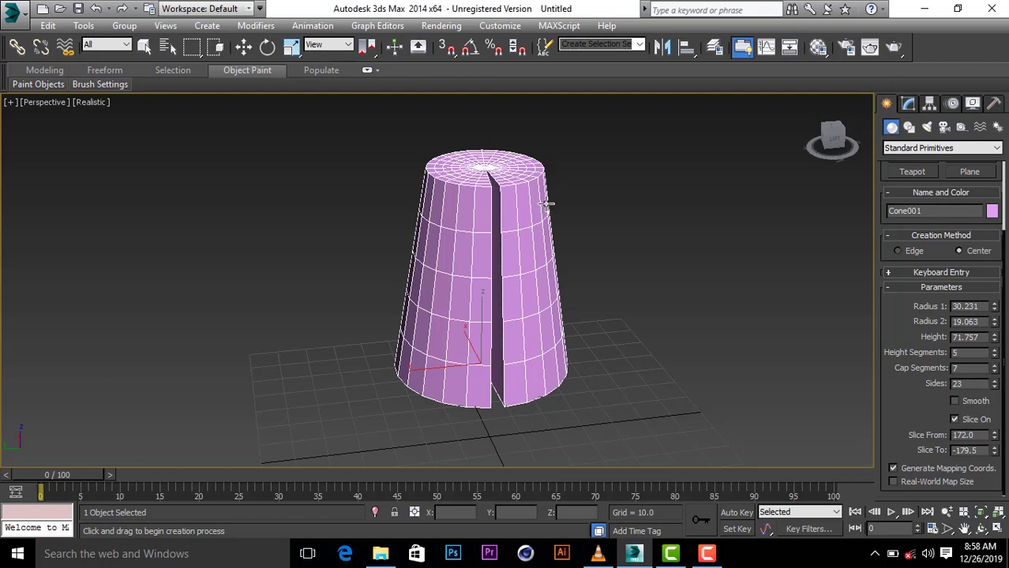
mouse_move(547, 204)
alt+middle_down()
mouse_move(558, 230)
mouse_move(640, 272)
mouse_move(644, 238)
mouse_move(608, 237)
alt+middle_up()
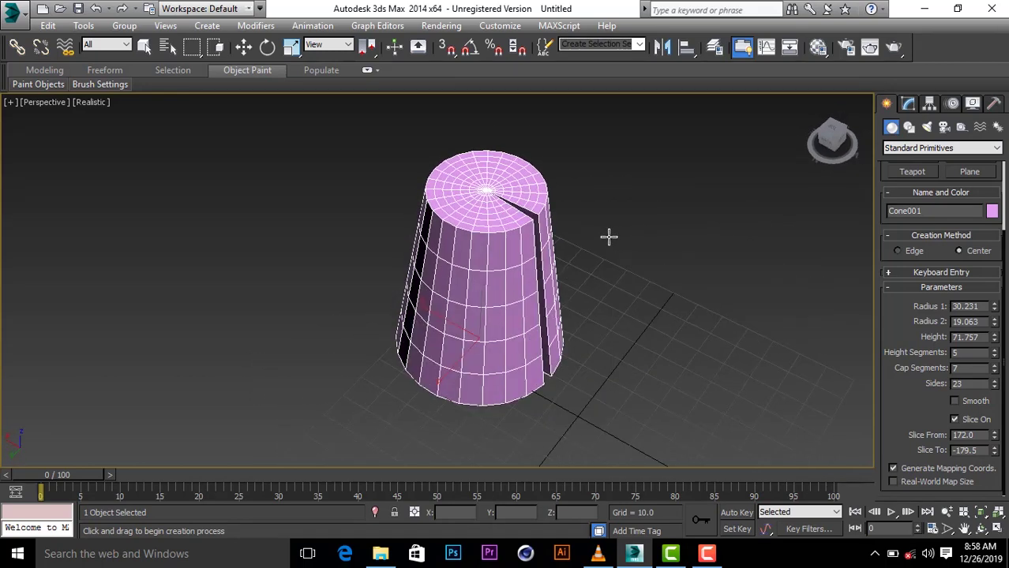
Step: Turn slicing back off so the cone is whole, and switch to Select and Move
click(954, 420)
key(w)
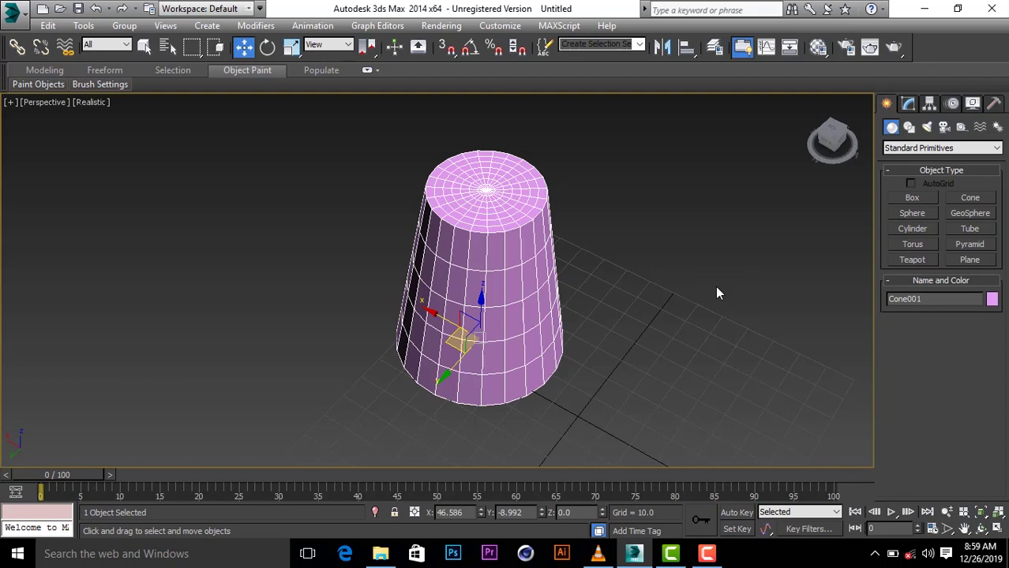
mouse_move(715, 285)
alt+middle_down()
mouse_move(553, 281)
mouse_move(513, 214)
alt+middle_up()
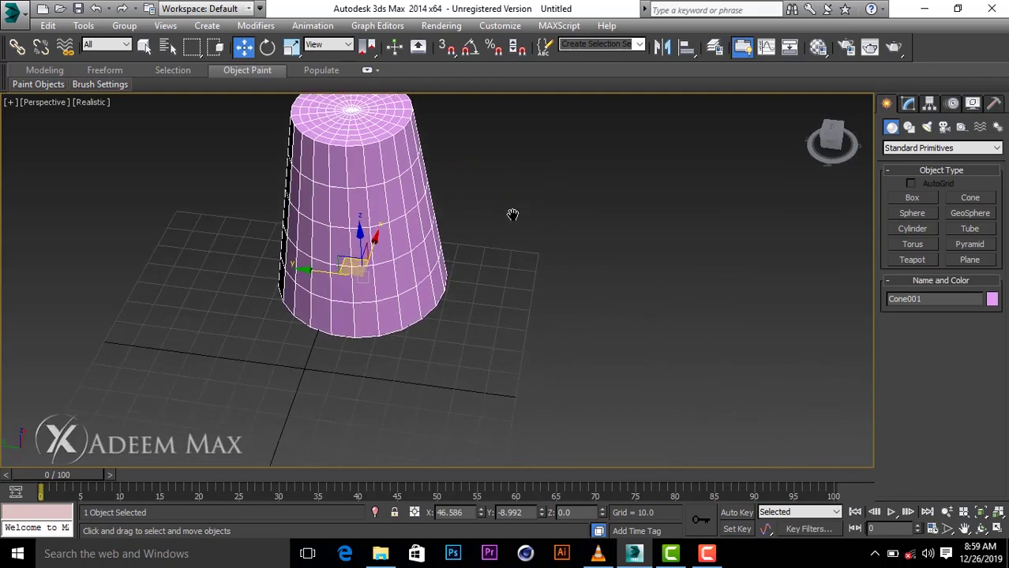
Step: Create Sphere001 to the right of the cone with radius 23.649 and 27 segments
click(913, 213)
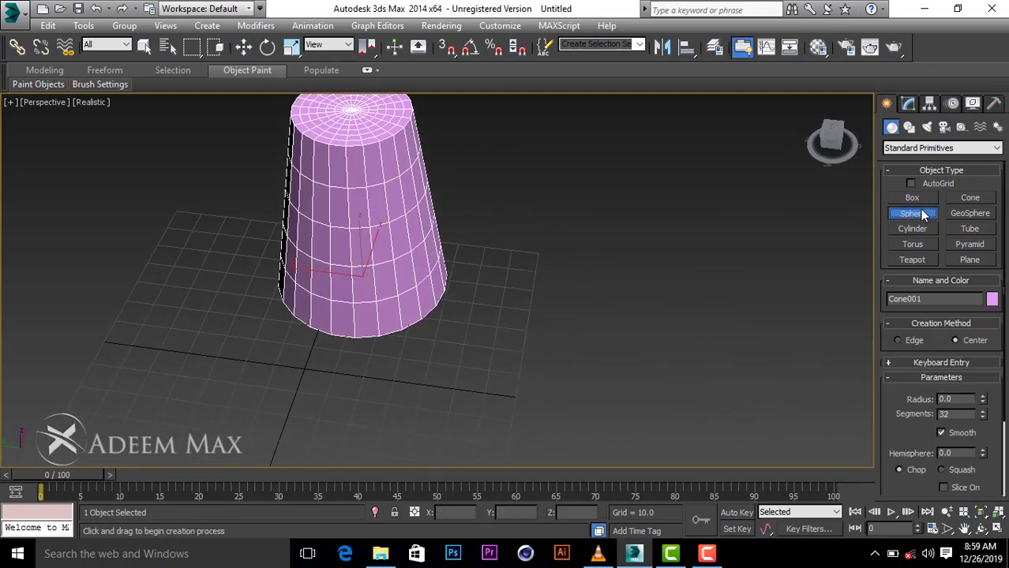
drag(572, 270, 569, 340)
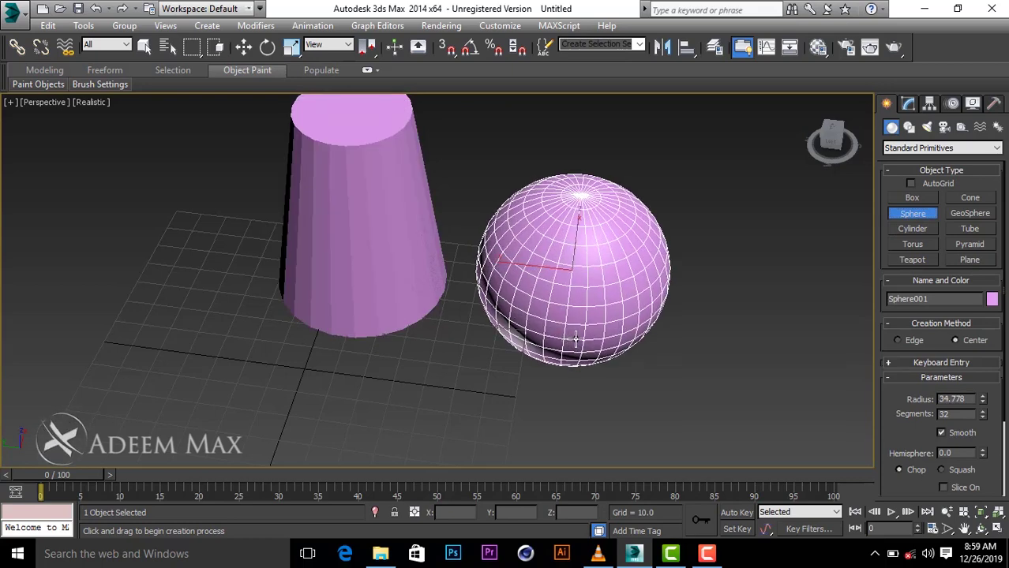
mouse_move(579, 338)
alt+middle_down()
mouse_move(602, 293)
mouse_move(571, 281)
alt+middle_up()
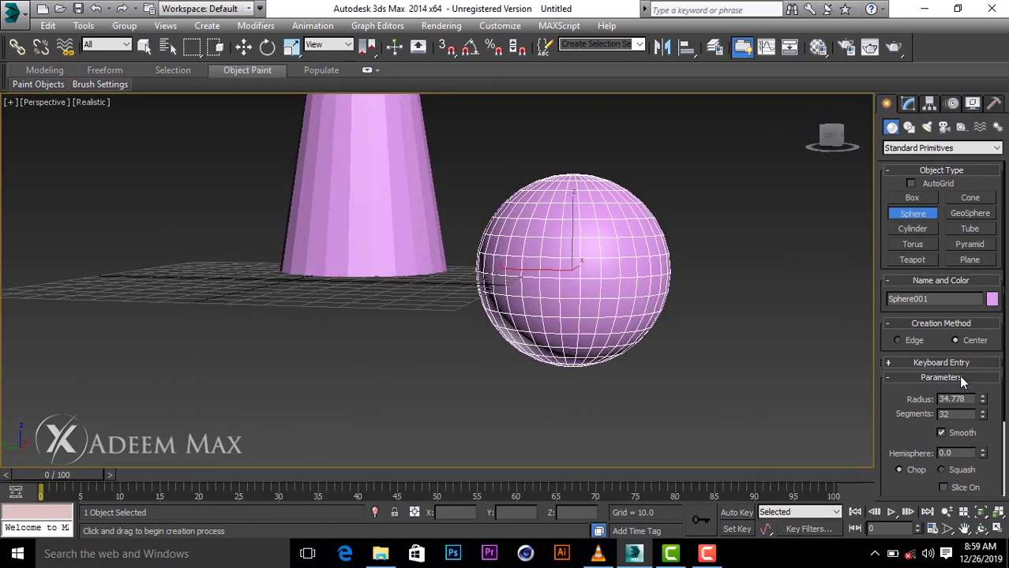
scroll(932, 421, down, 3)
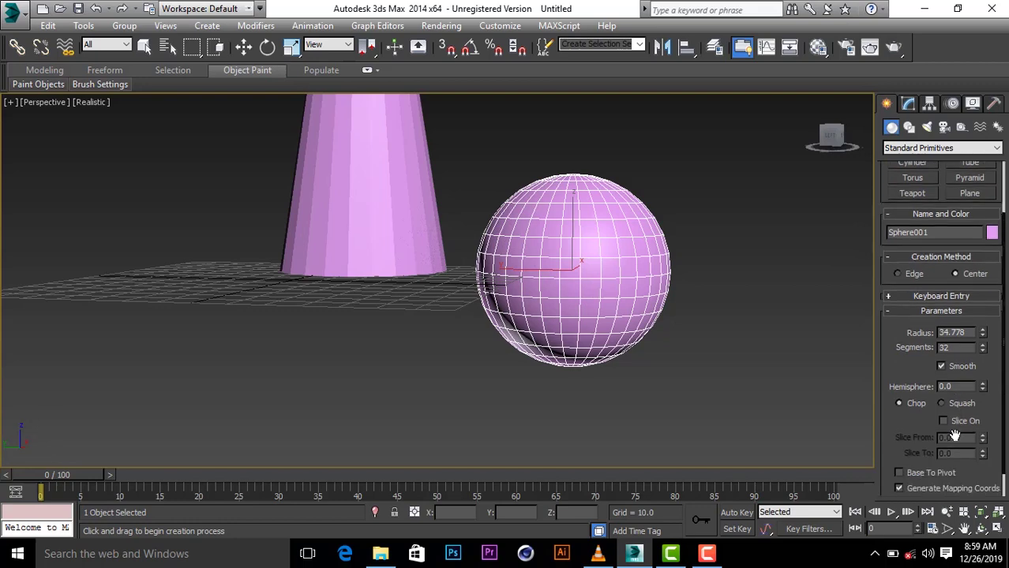
scroll(951, 428, down, 2)
scroll(962, 352, up, 2)
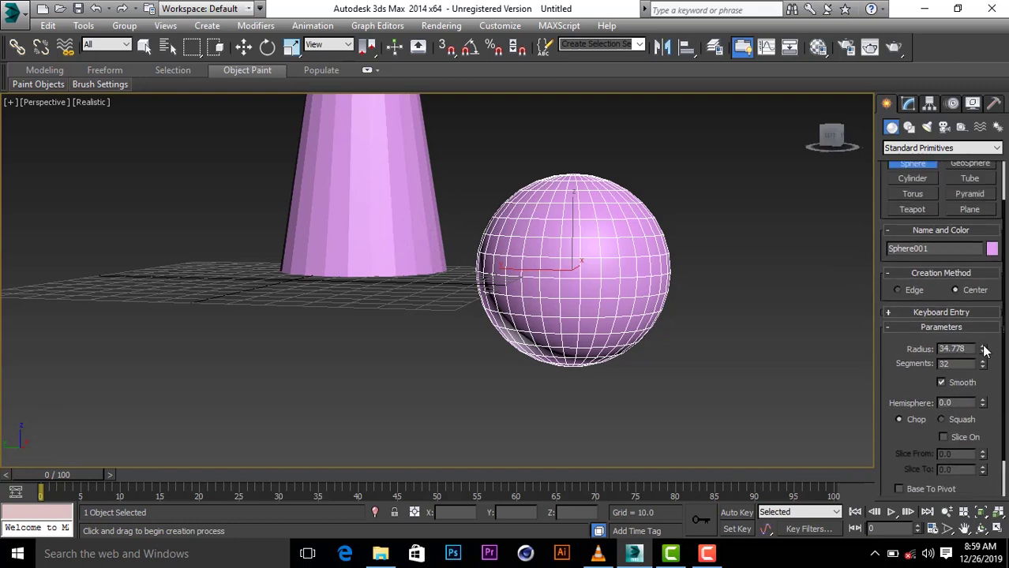
drag(983, 349, 997, 368)
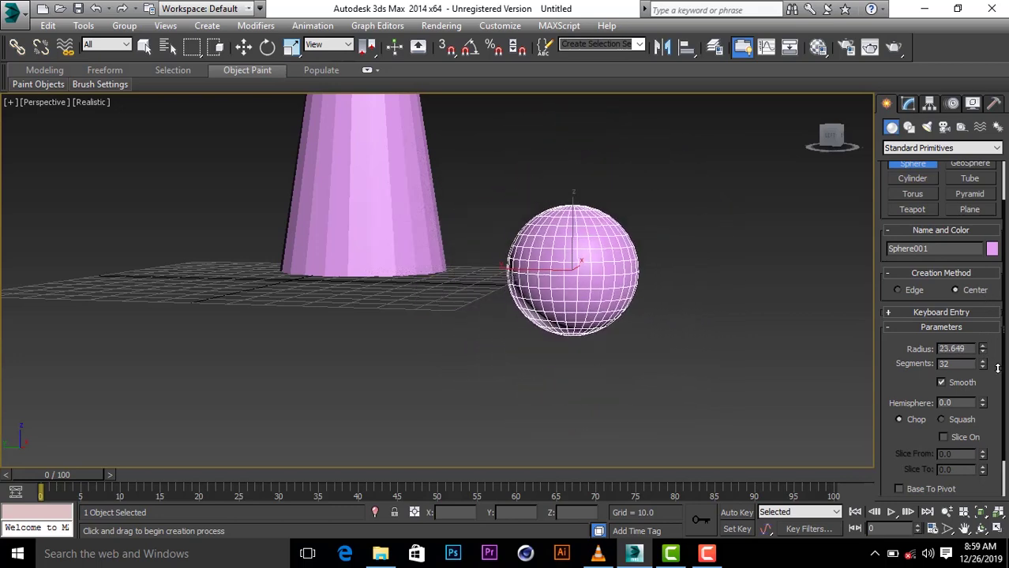
mouse_move(983, 366)
mouse_down()
mouse_move(983, 452)
mouse_move(986, 377)
mouse_up()
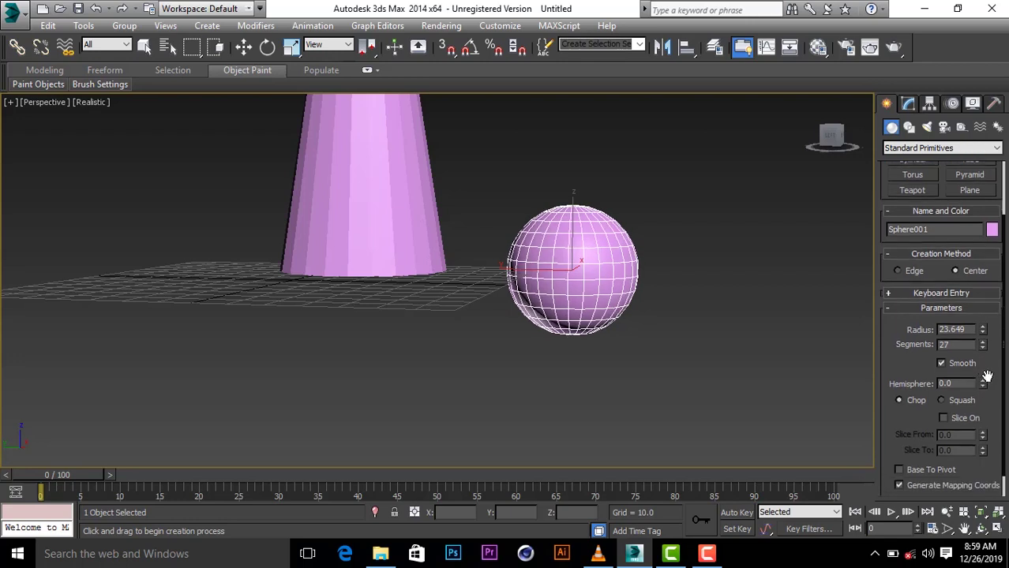
Step: Enable Slice On for Sphere001 with Slice From 81.5 and Slice To 0.0
click(943, 418)
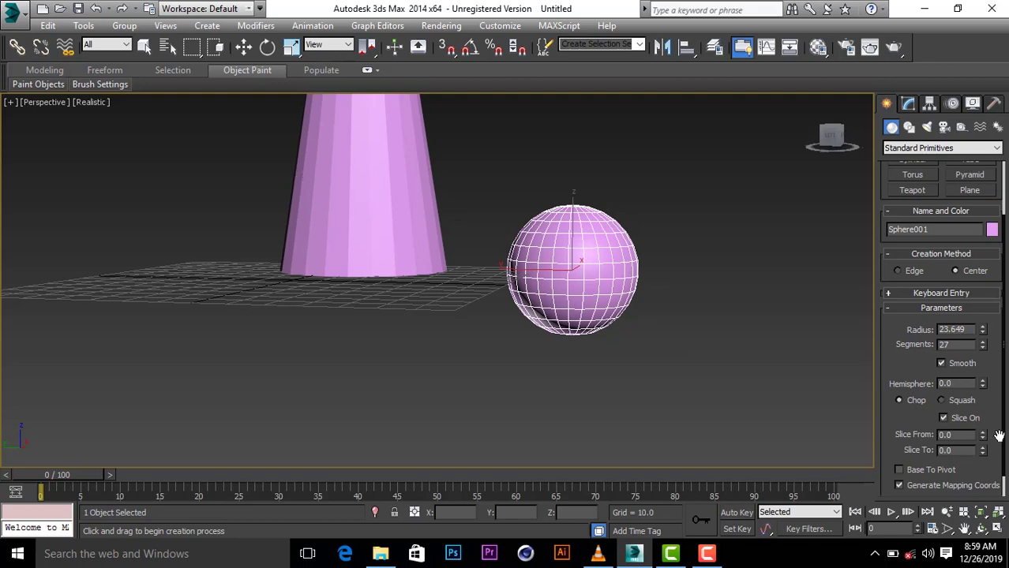
mouse_move(984, 437)
mouse_down()
mouse_move(974, 150)
mouse_move(981, 435)
mouse_up()
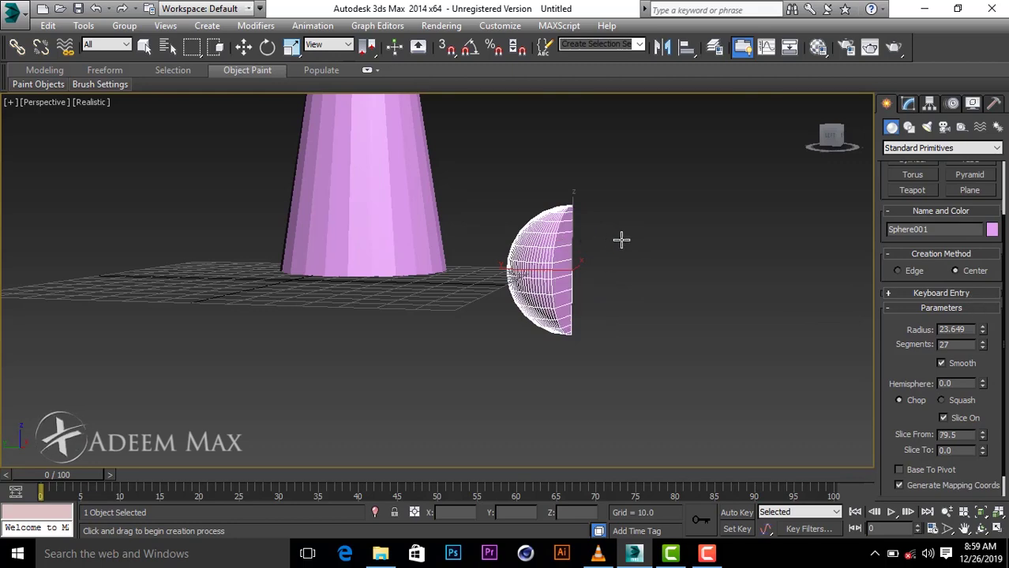
mouse_move(620, 239)
alt+middle_down()
mouse_move(625, 305)
mouse_move(669, 351)
mouse_move(507, 330)
alt+middle_up()
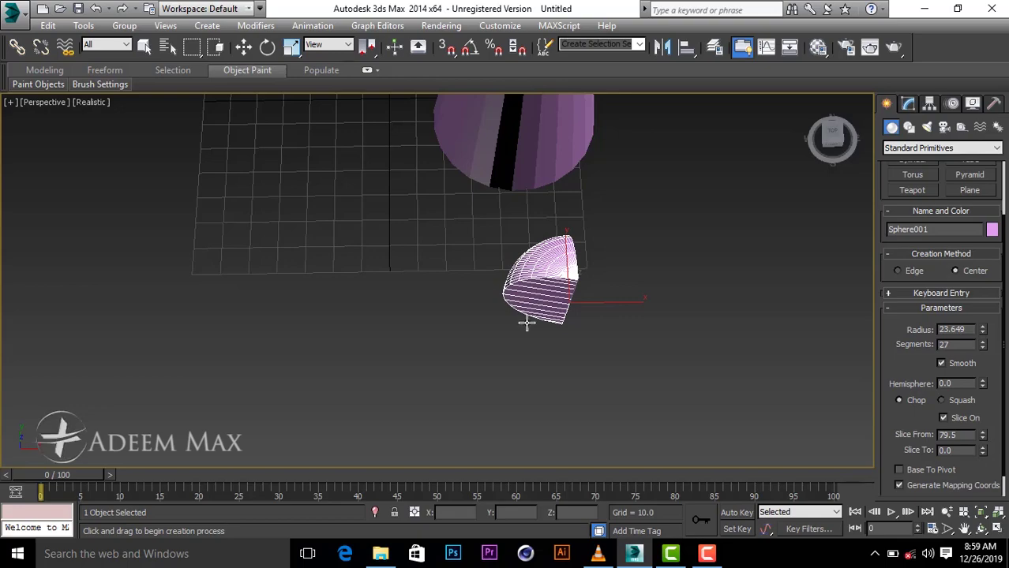
scroll(527, 322, up, 5)
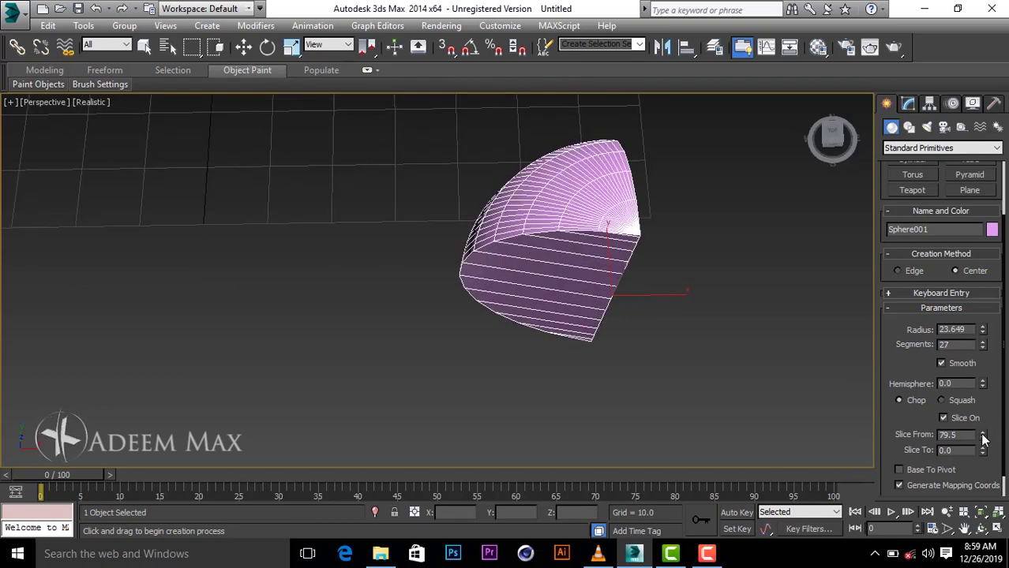
mouse_move(983, 439)
mouse_down()
mouse_move(982, 182)
mouse_move(976, 427)
mouse_up()
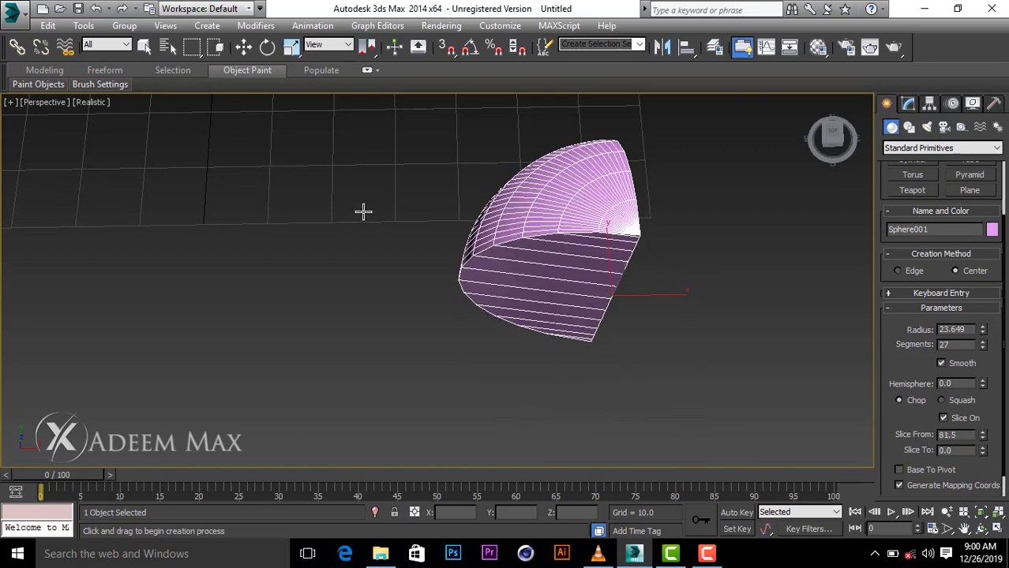
click(810, 101)
scroll(629, 214, down, 3)
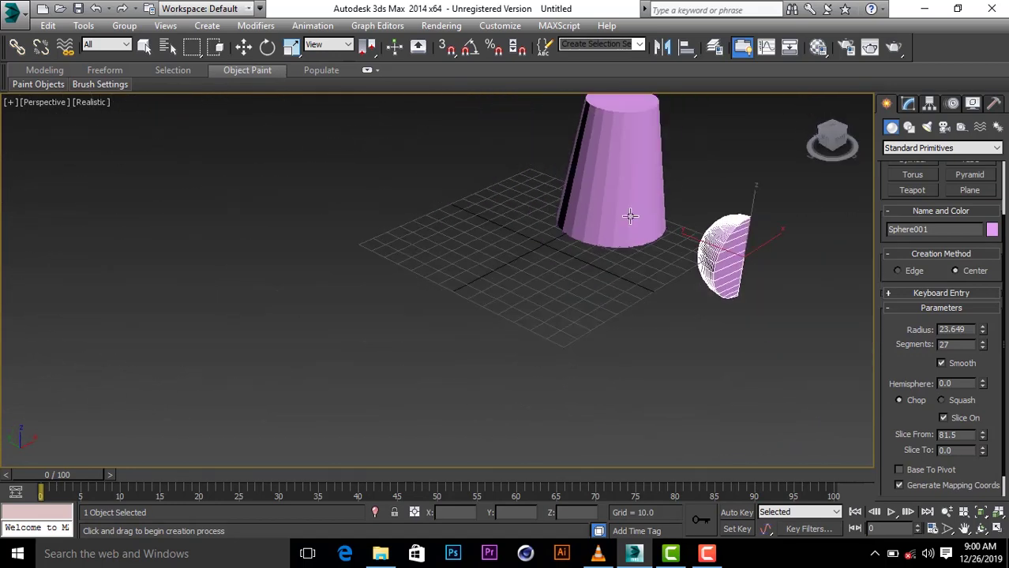
mouse_move(693, 176)
alt+middle_down()
mouse_move(682, 192)
mouse_move(761, 169)
alt+middle_up()
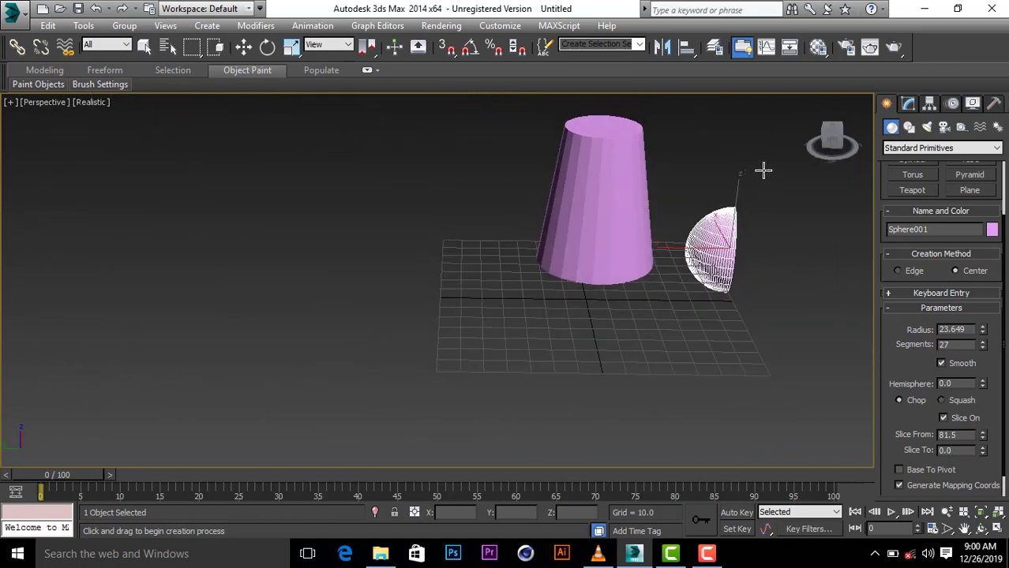
scroll(815, 238, up, 2)
scroll(815, 238, down, 2)
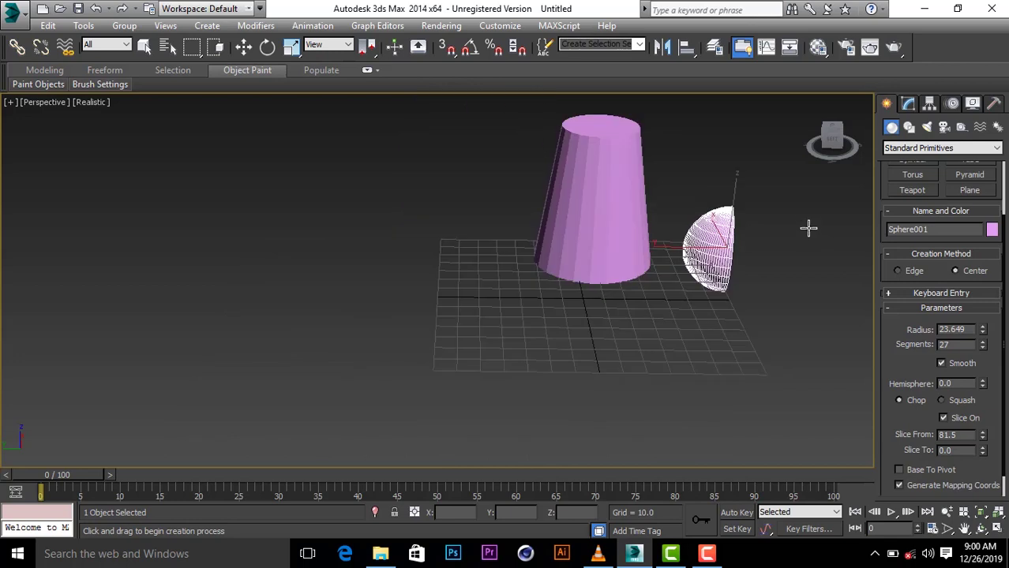
Step: Marquee-select Cone001 and the sliced Sphere001, then delete both
key(w)
drag(807, 219, 455, 278)
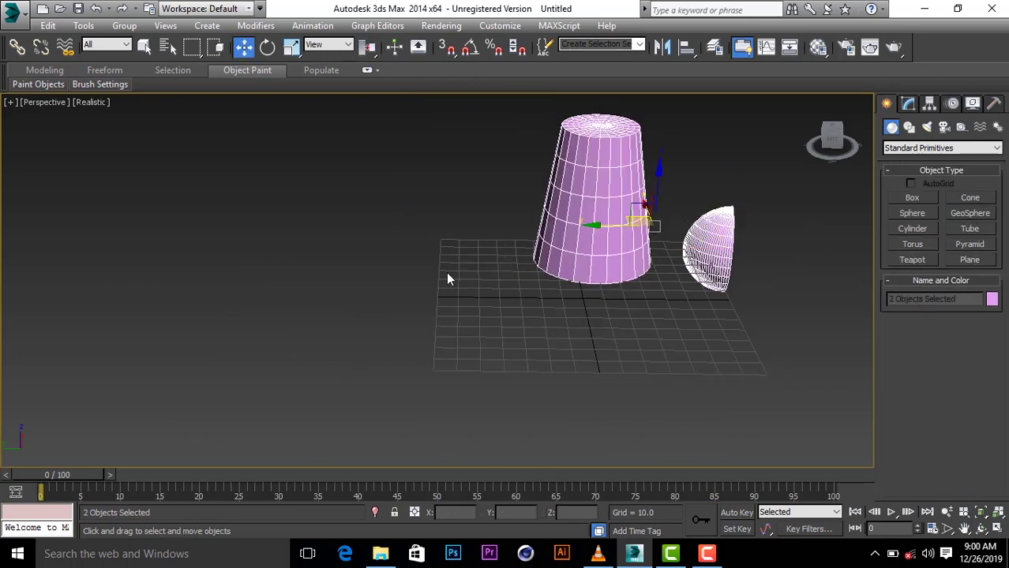
key(Delete)
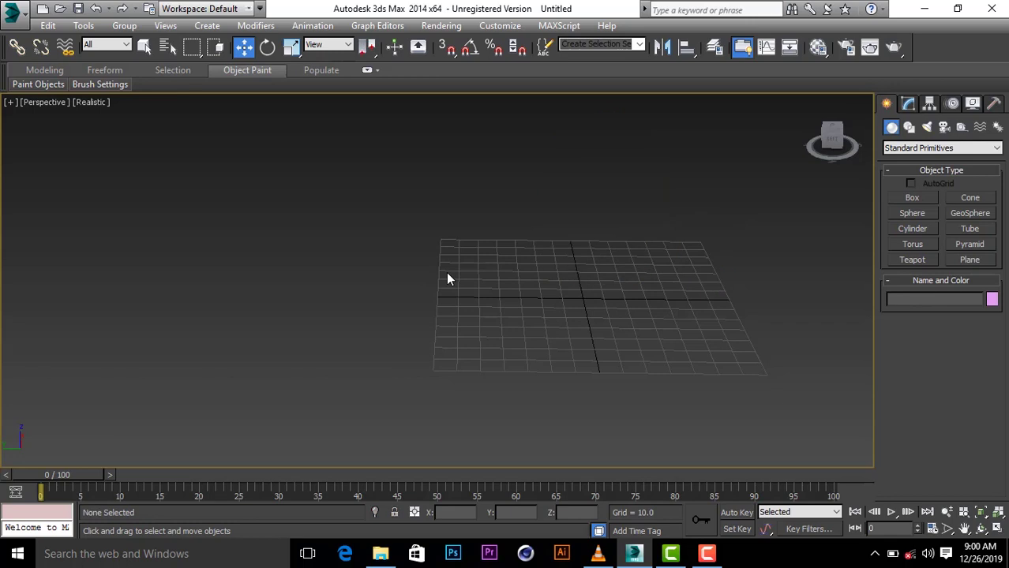
Step: Drag out a geosphere and set its radius to 61.096, keeping 4 segments
click(966, 212)
drag(419, 255, 412, 295)
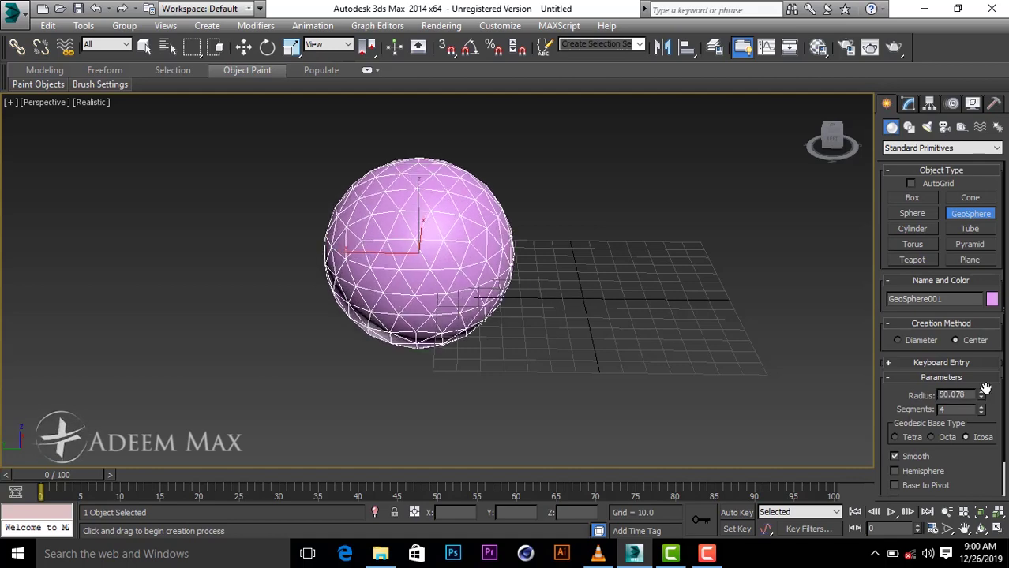
drag(981, 395, 985, 371)
drag(992, 325, 988, 348)
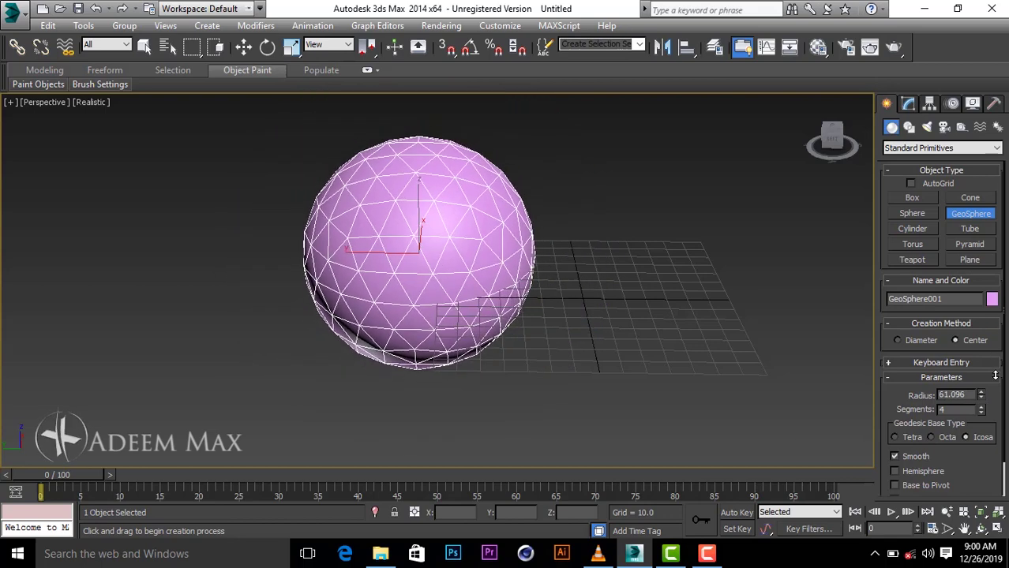
mouse_move(980, 409)
mouse_down()
mouse_move(988, 338)
mouse_move(987, 409)
mouse_up()
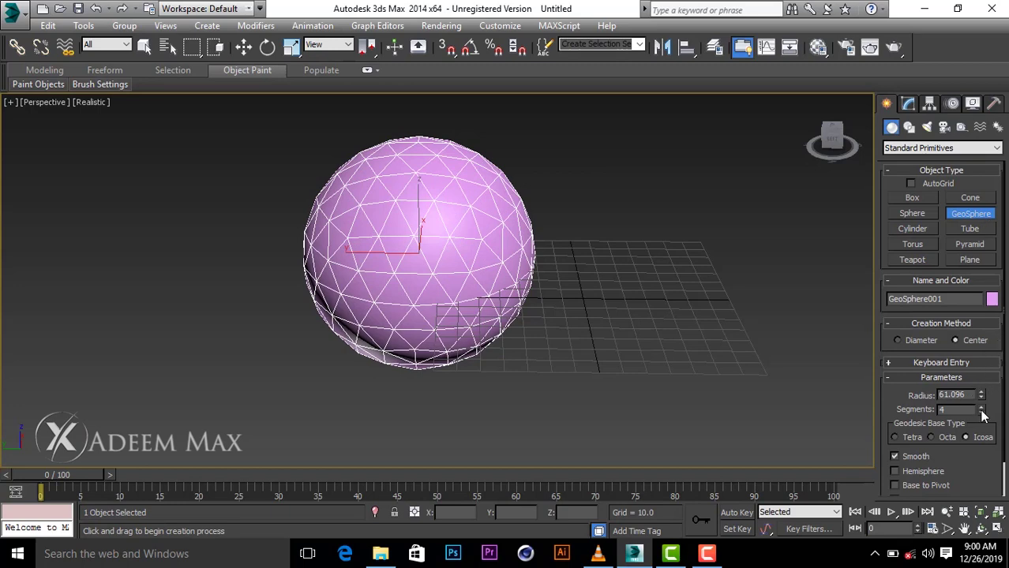
drag(983, 416, 979, 401)
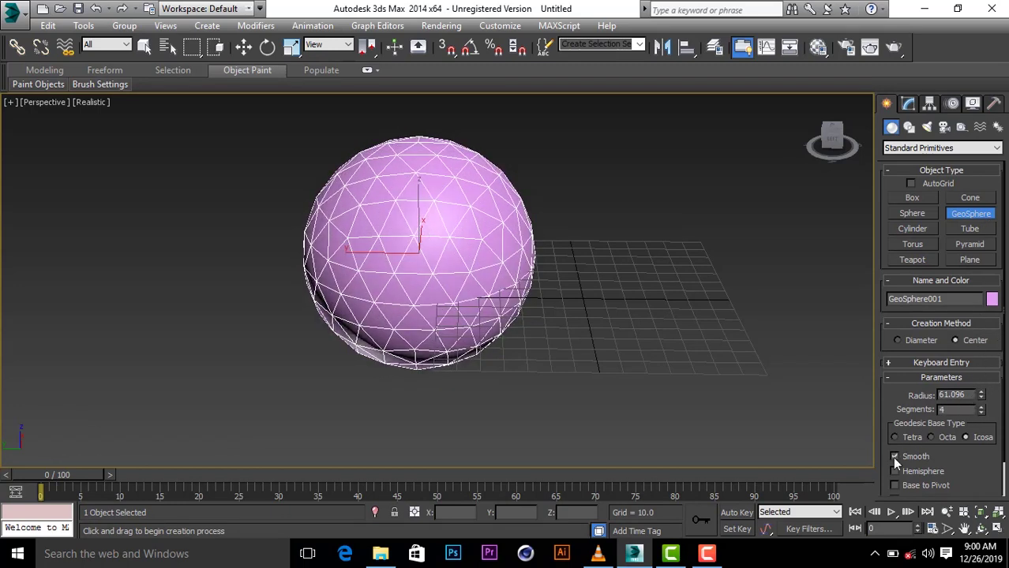
scroll(909, 472, down, 2)
scroll(909, 471, up, 2)
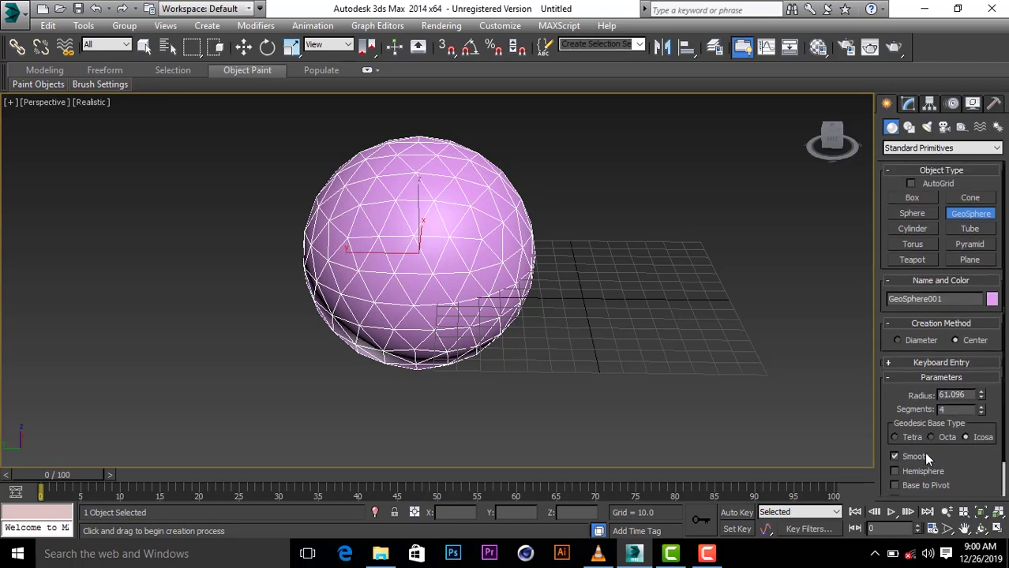
click(920, 231)
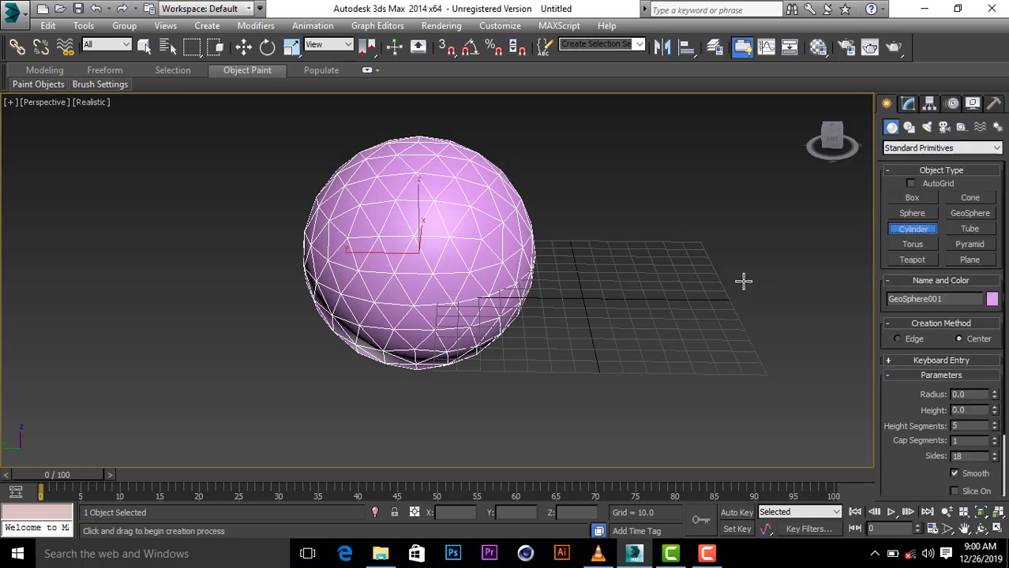
Step: Draw a cylinder right of the geosphere with radius 34.483 and height 55.515
drag(743, 281, 720, 310)
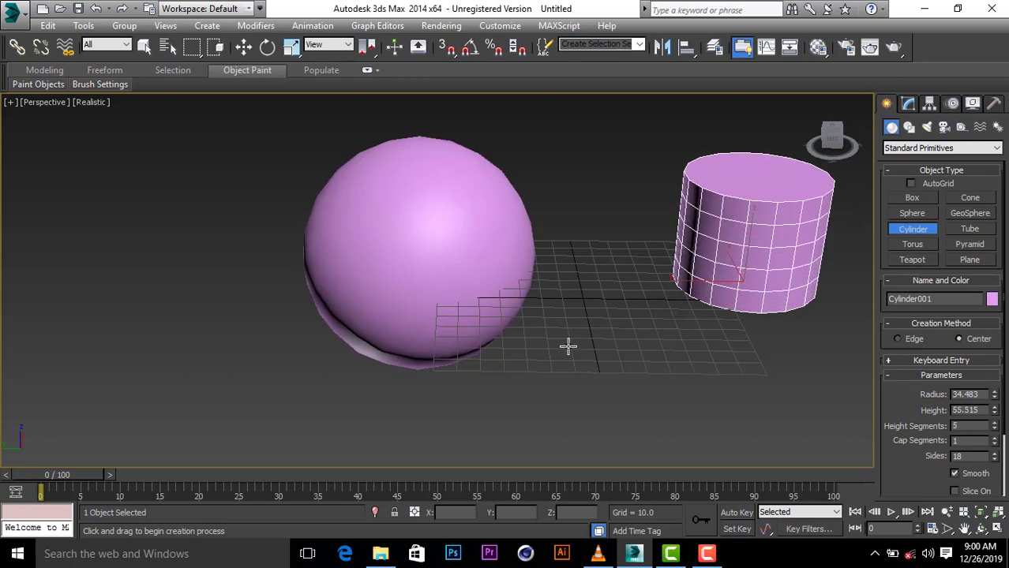
scroll(567, 344, down, 3)
Step: Draw a tube left of the geosphere with height 120.436
click(989, 229)
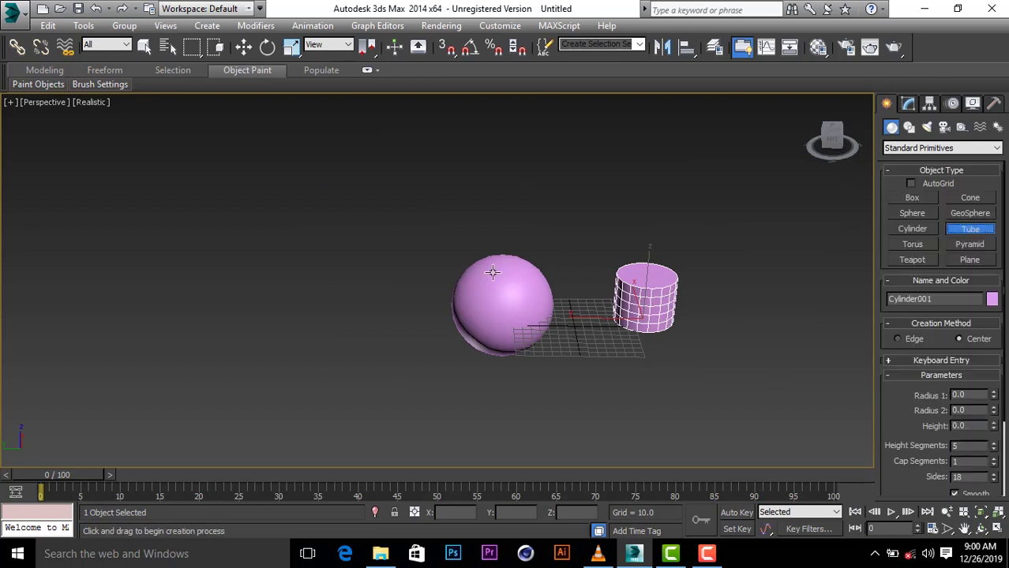
drag(248, 264, 244, 308)
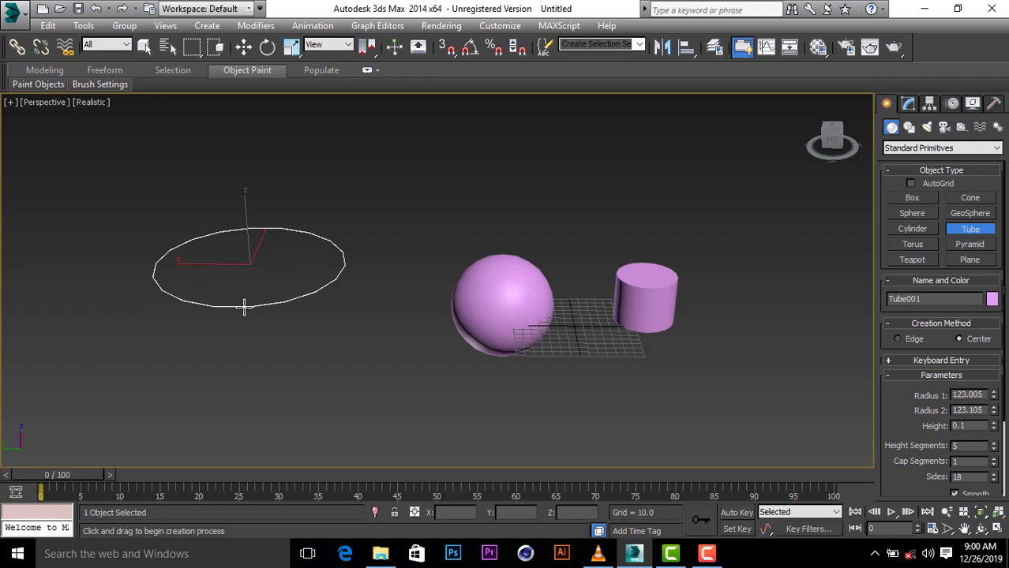
drag(244, 306, 244, 308)
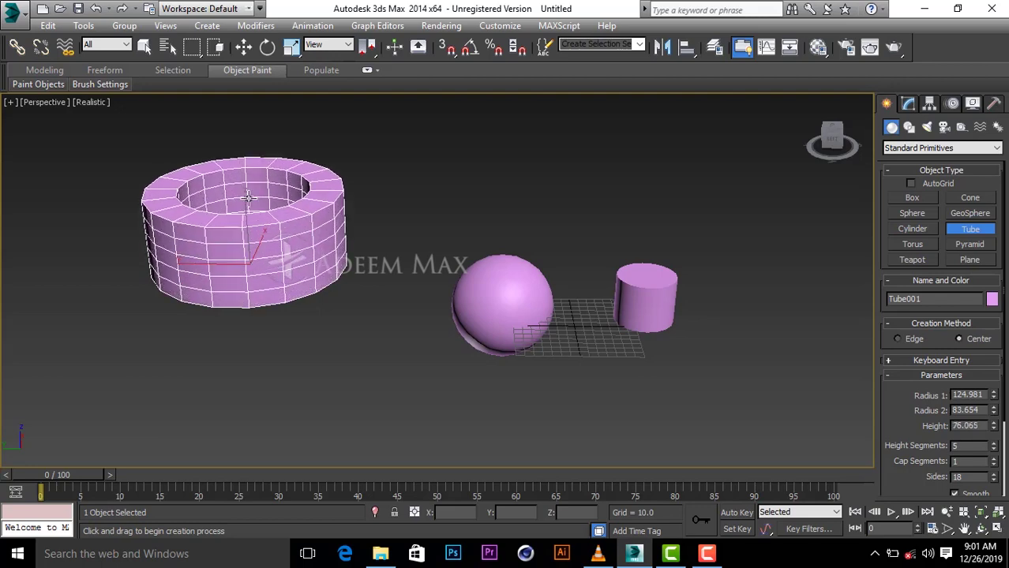
click(261, 190)
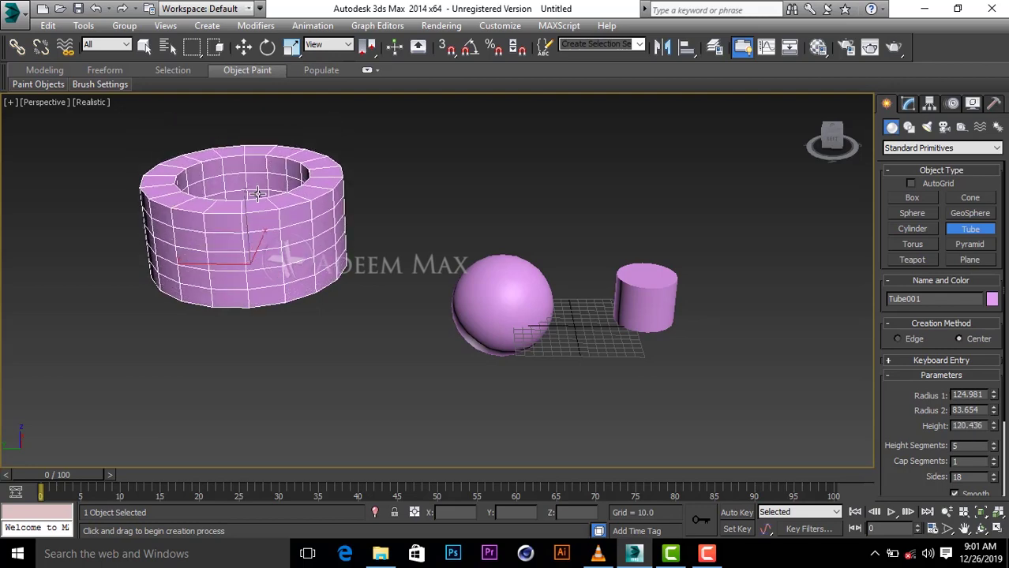
Step: Set the tube's outer radius to 109.983 and 7 height segments, and slice it to a curved wall
drag(996, 396, 998, 398)
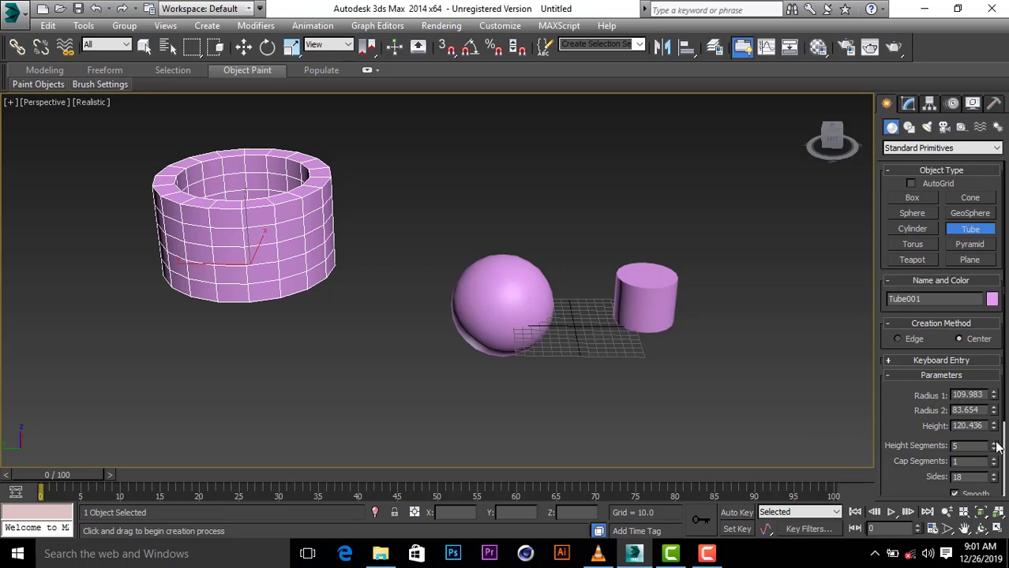
drag(997, 446, 997, 442)
scroll(979, 471, down, 2)
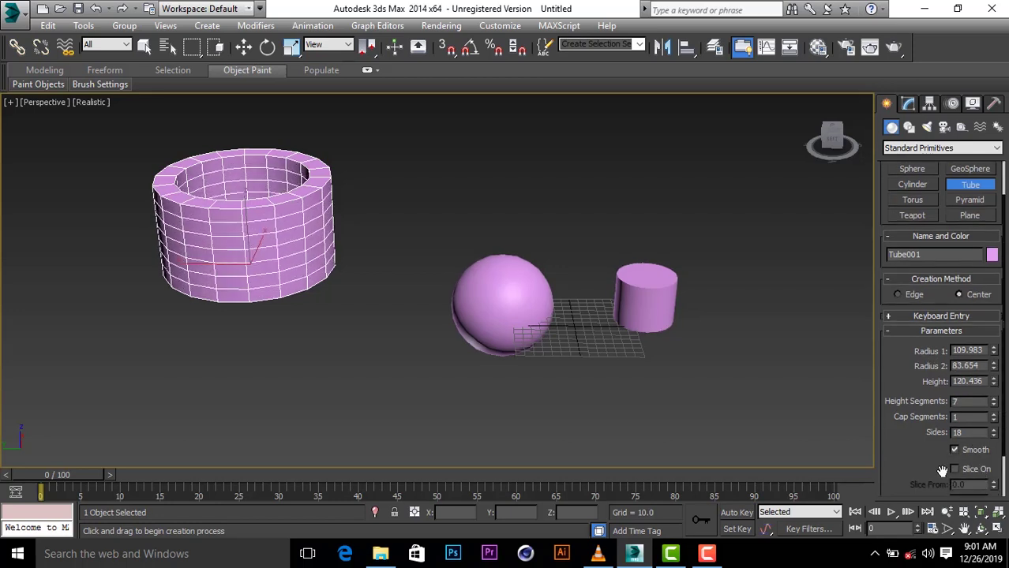
drag(997, 487, 997, 52)
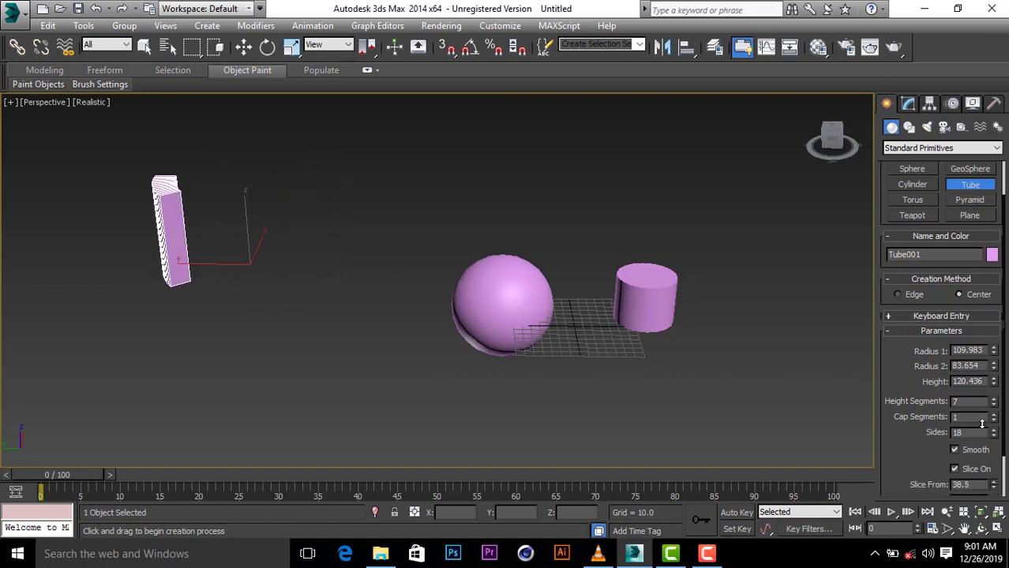
drag(996, 52, 907, 337)
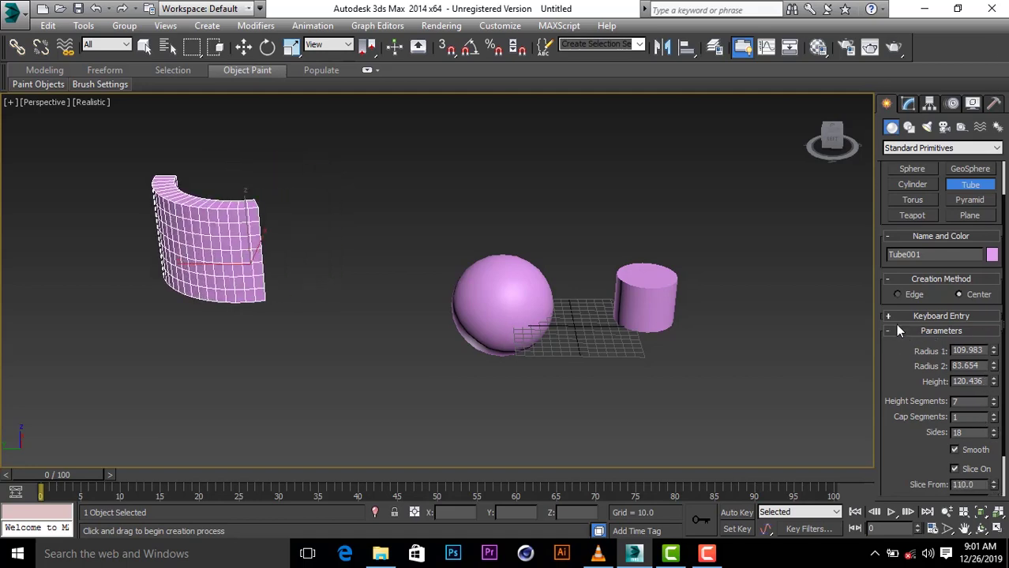
click(887, 332)
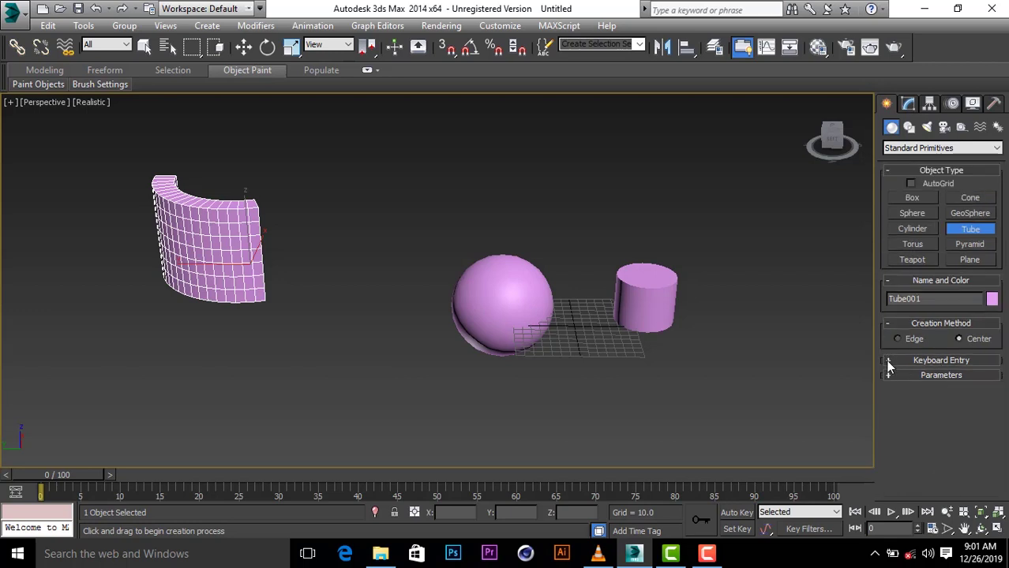
Step: Create a tube by keyboard entry with inner radius 29, outer radius 30 and height 40
click(889, 361)
text(29)
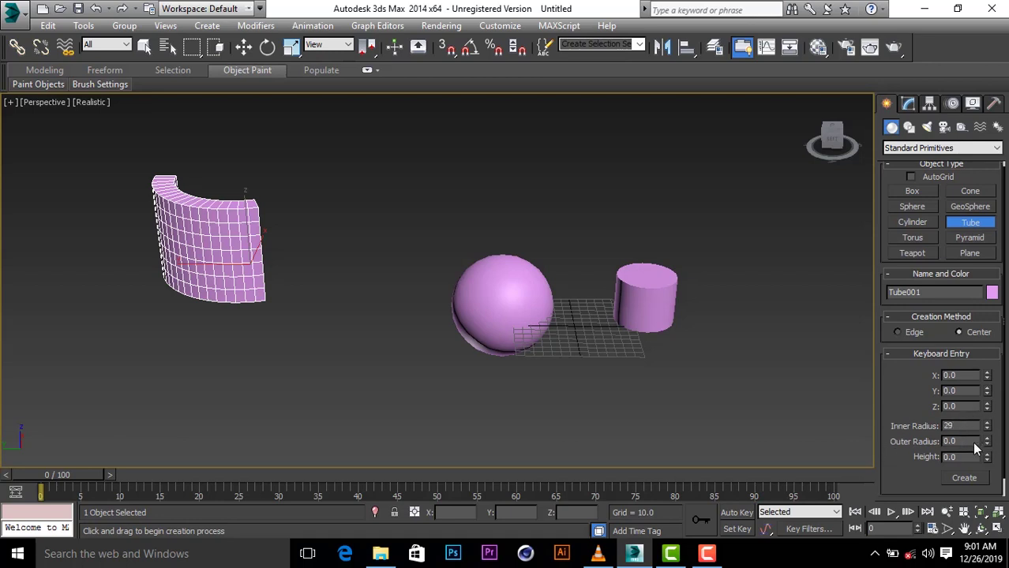
key(Tab)
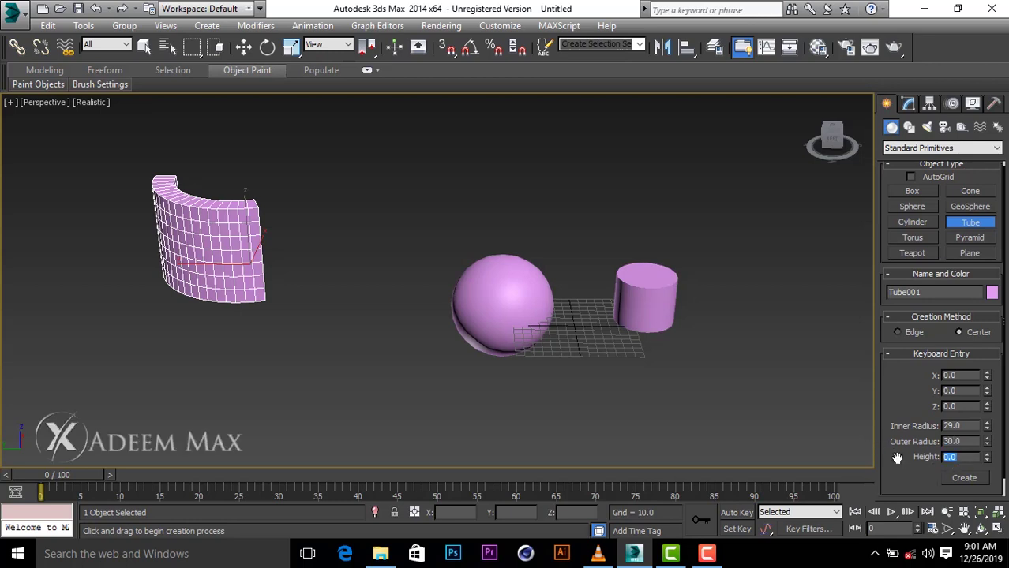
text(40)
click(968, 479)
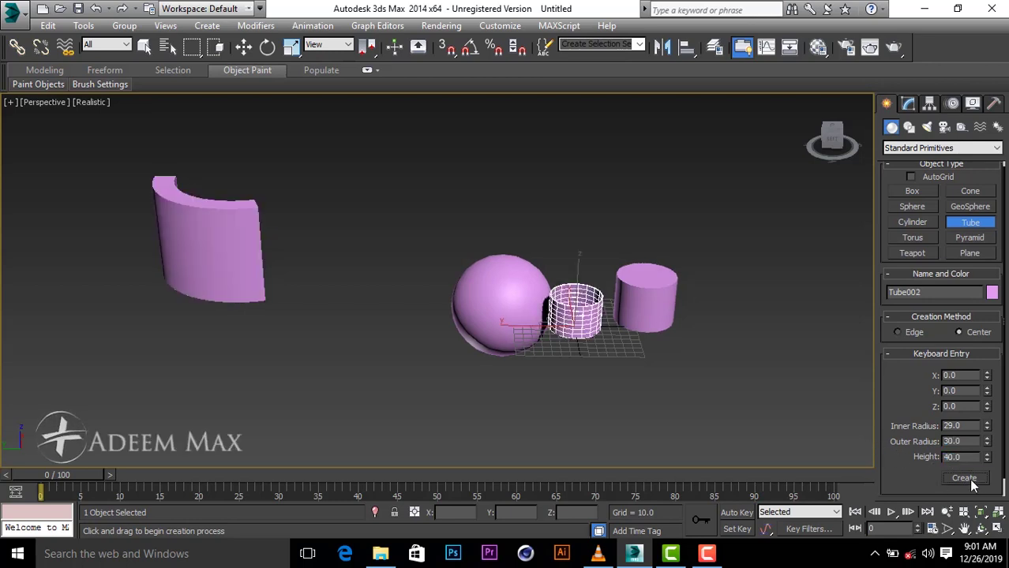
scroll(577, 314, up, 5)
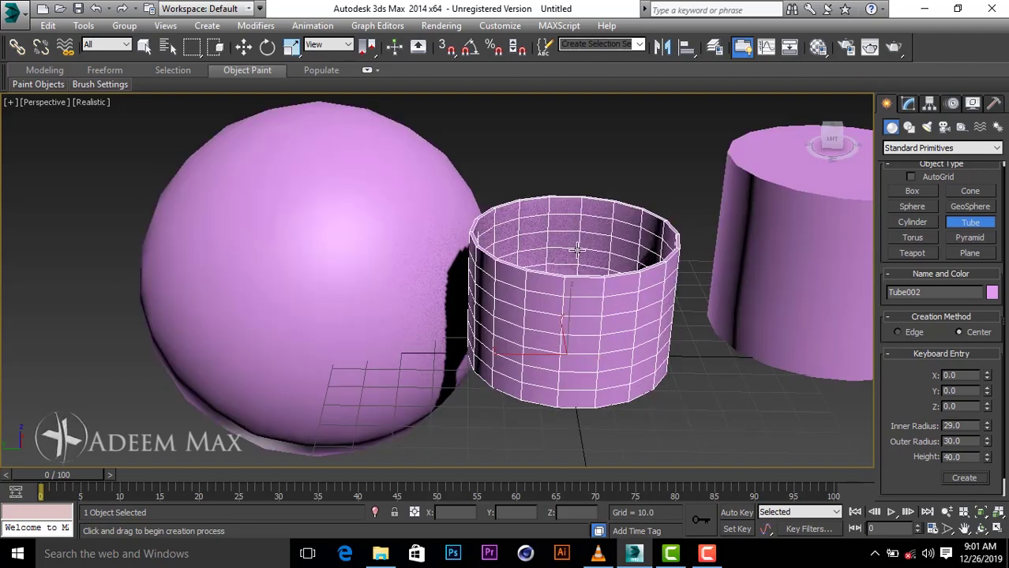
mouse_move(567, 293)
alt+middle_down()
mouse_move(694, 397)
mouse_move(550, 333)
mouse_move(541, 209)
mouse_move(543, 264)
mouse_move(727, 288)
mouse_move(713, 341)
mouse_move(552, 292)
alt+middle_up()
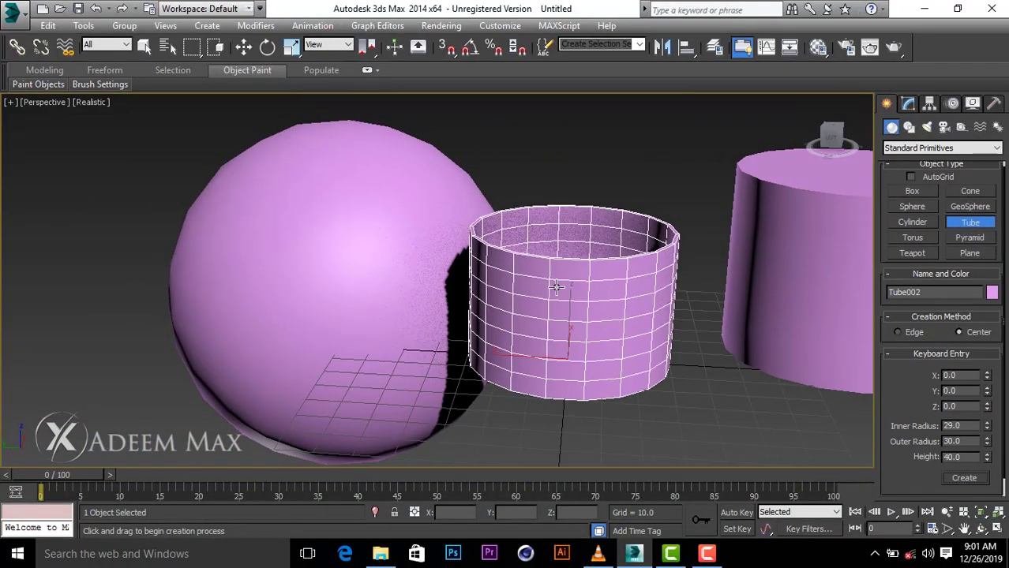
scroll(558, 288, down, 3)
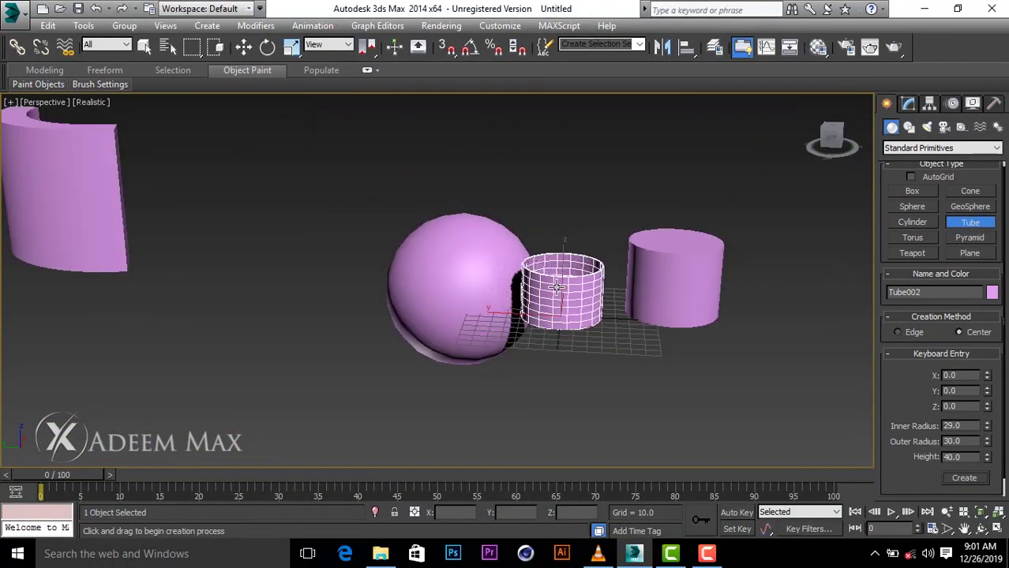
Step: Draw a small torus on the left of the scene beside the tube wall
click(913, 238)
drag(198, 289, 208, 345)
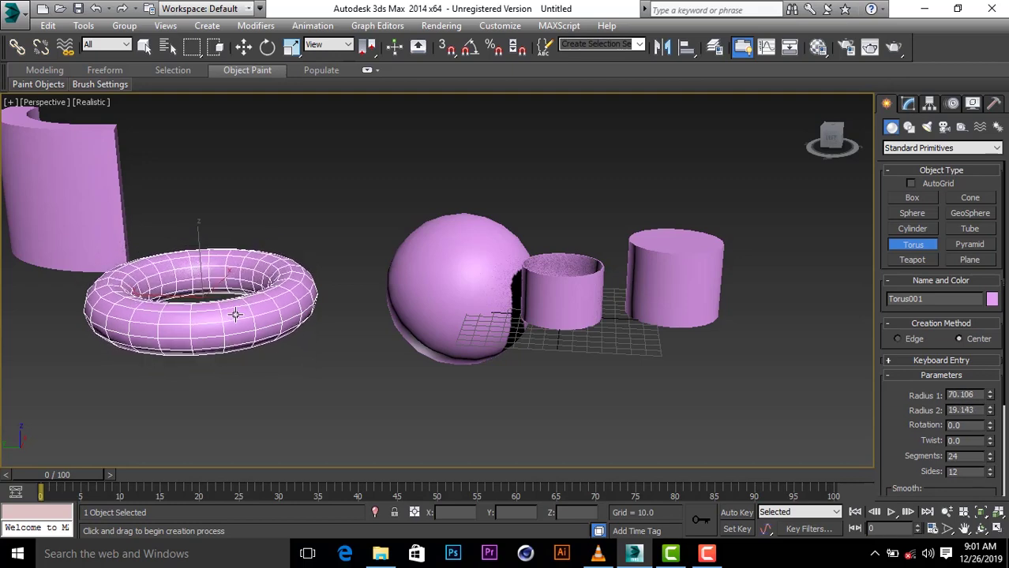
click(235, 316)
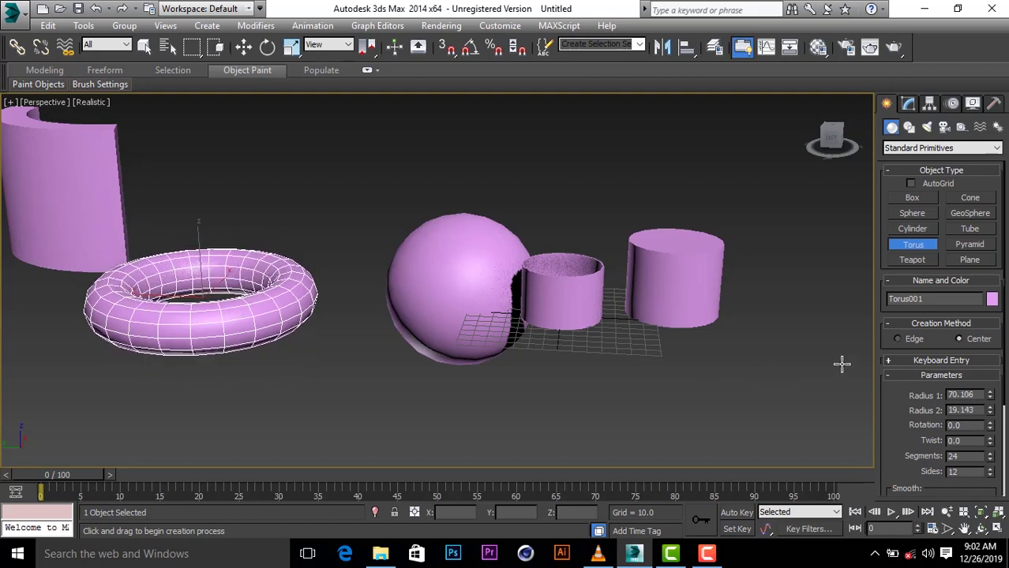
Step: Using the Edge creation method, draw a torus with radius 1 251.282 encircling all objects
click(897, 338)
mouse_move(817, 357)
mouse_down()
mouse_move(778, 262)
mouse_move(765, 284)
mouse_move(348, 248)
mouse_up()
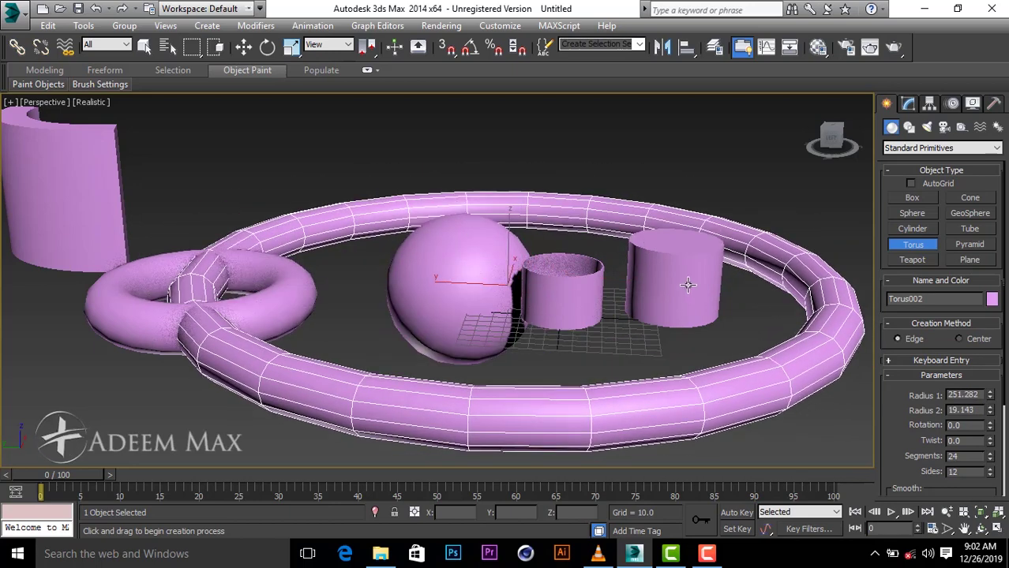
drag(347, 249, 854, 368)
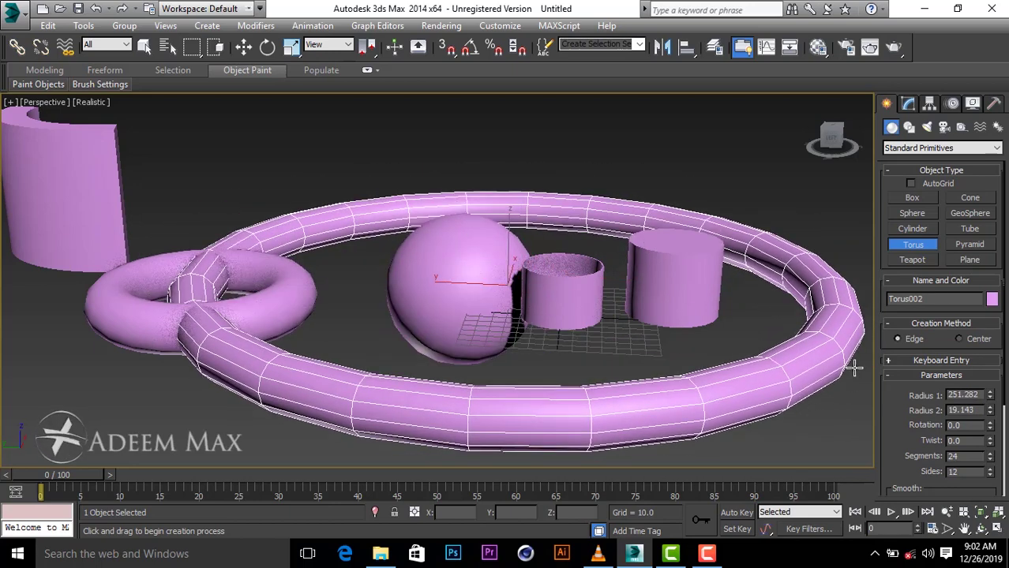
Step: Draw a pyramid 162.426 wide, 156.126 deep and 224.505 tall in front of the scene
click(970, 245)
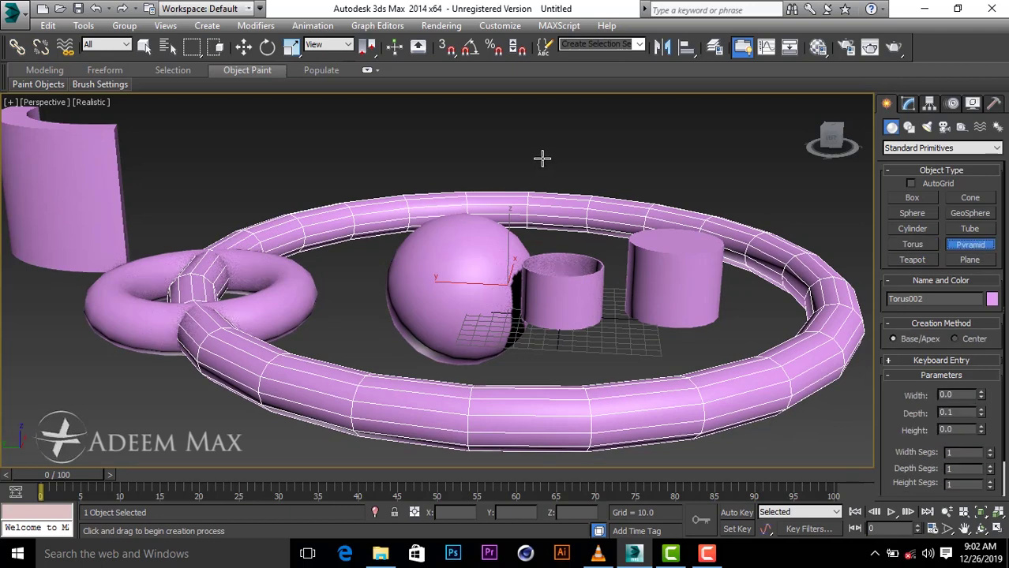
scroll(560, 161, down, 3)
scroll(561, 161, down, 3)
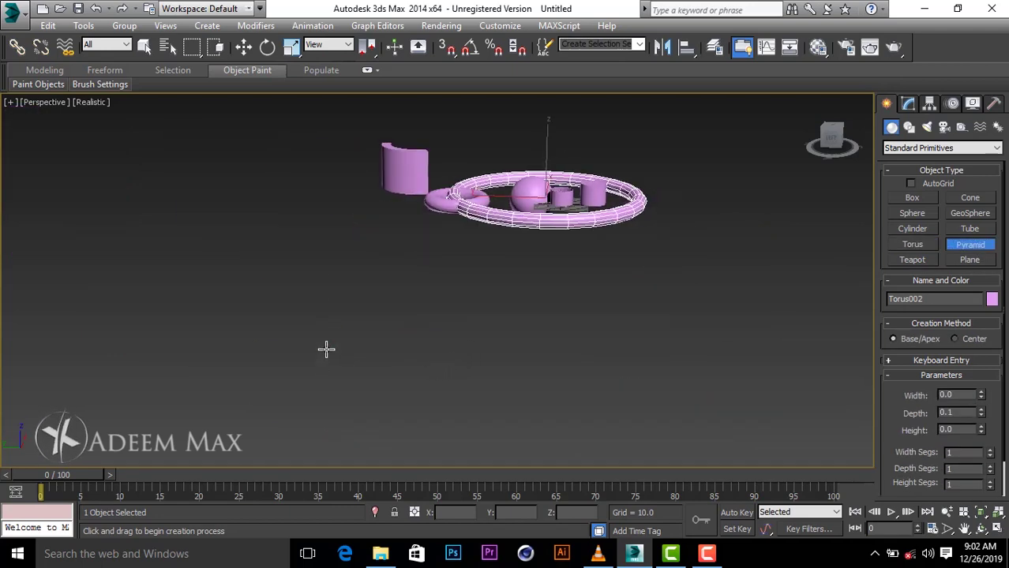
drag(333, 354, 408, 399)
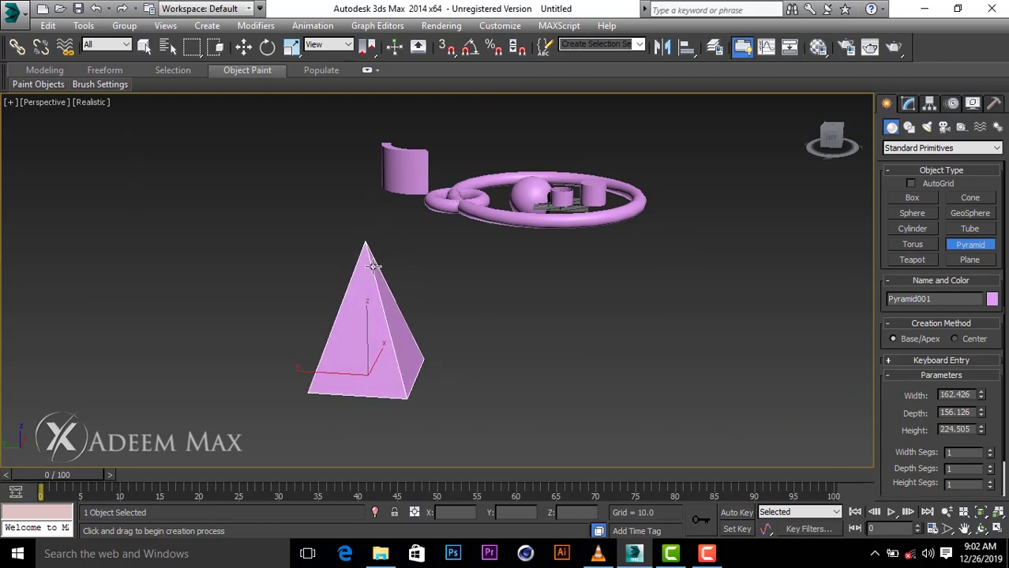
mouse_move(373, 266)
alt+middle_down()
mouse_move(390, 316)
mouse_move(469, 292)
mouse_move(428, 293)
alt+middle_up()
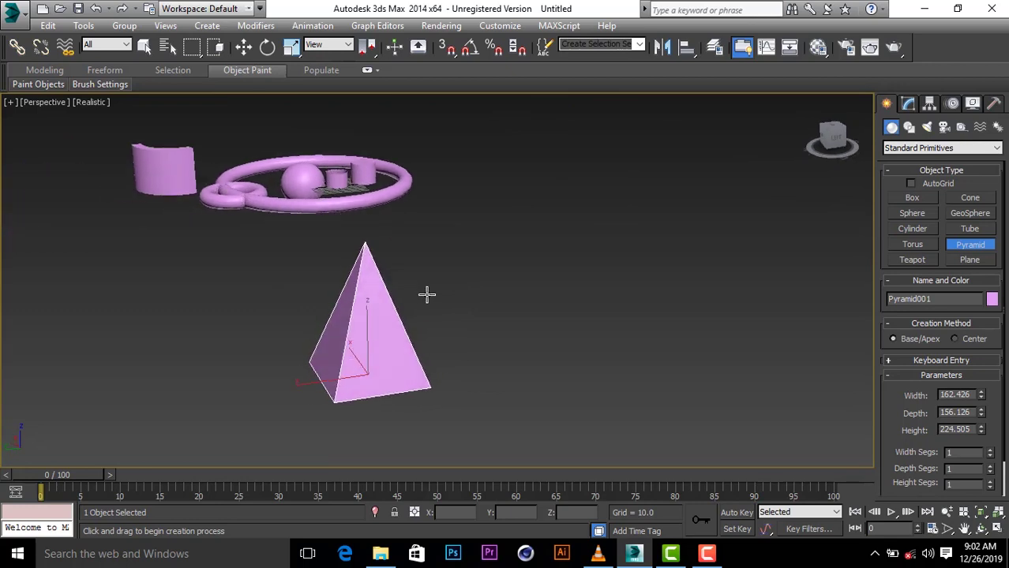
Step: Draw a teapot with radius 118.215 above the pyramid
click(919, 262)
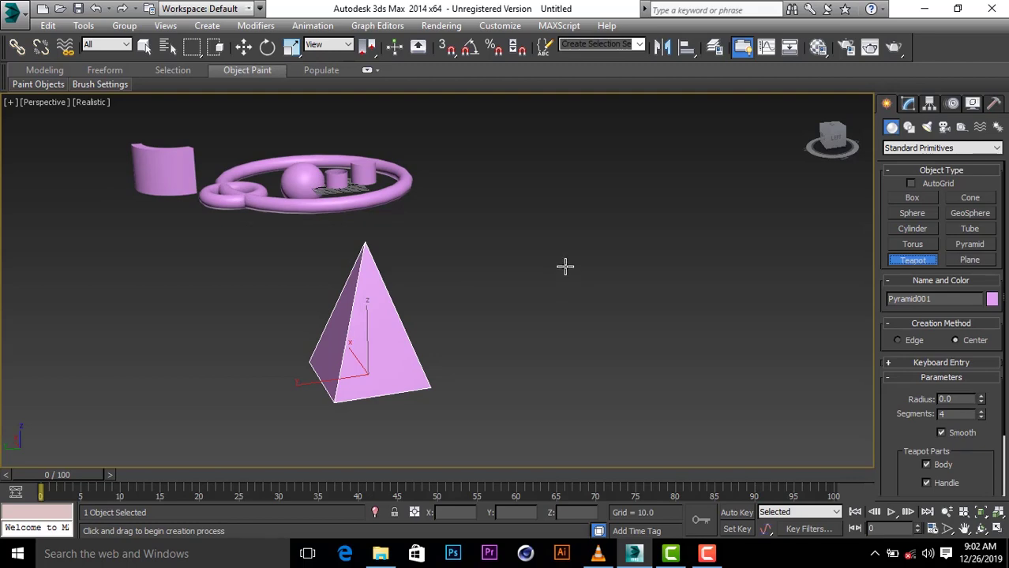
drag(565, 266, 592, 286)
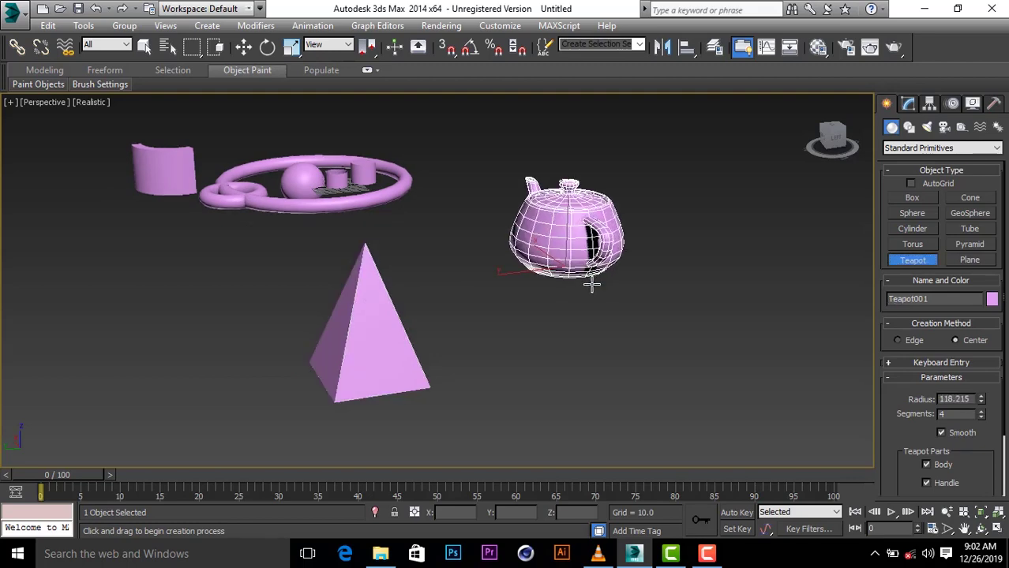
mouse_move(592, 286)
alt+middle_down()
mouse_move(787, 243)
mouse_move(628, 278)
alt+middle_up()
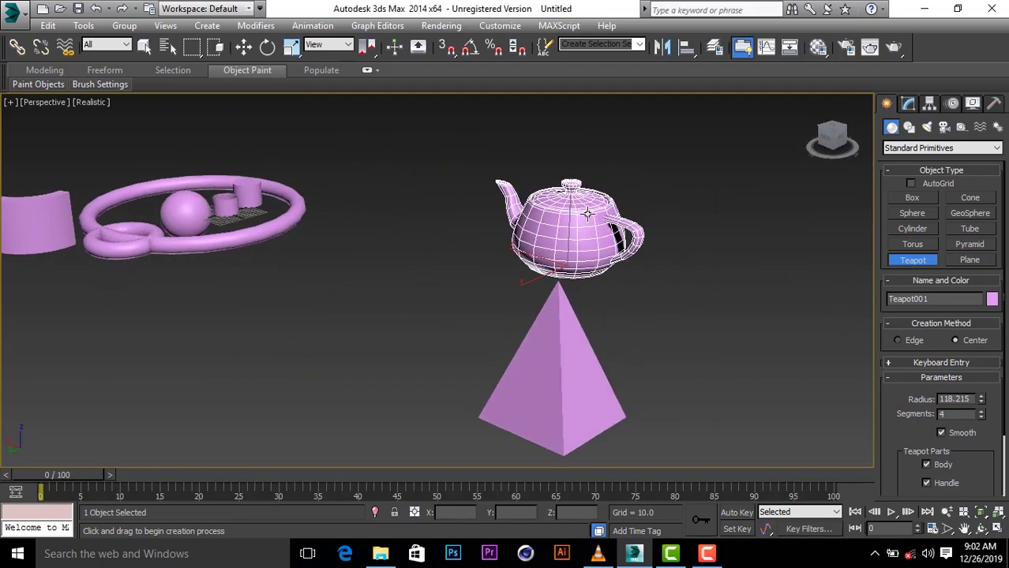
scroll(587, 213, up, 3)
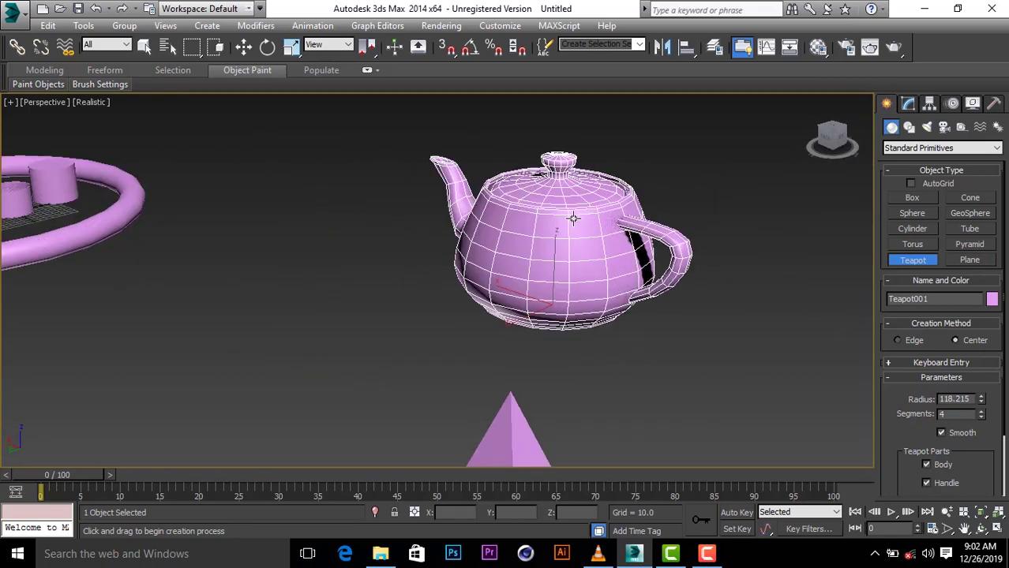
click(87, 103)
click(126, 168)
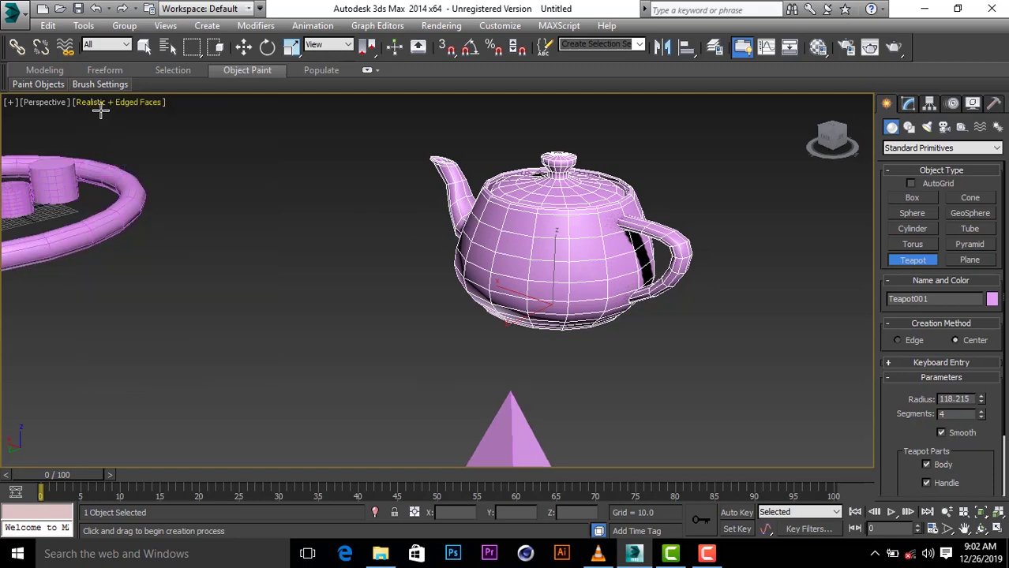
click(116, 102)
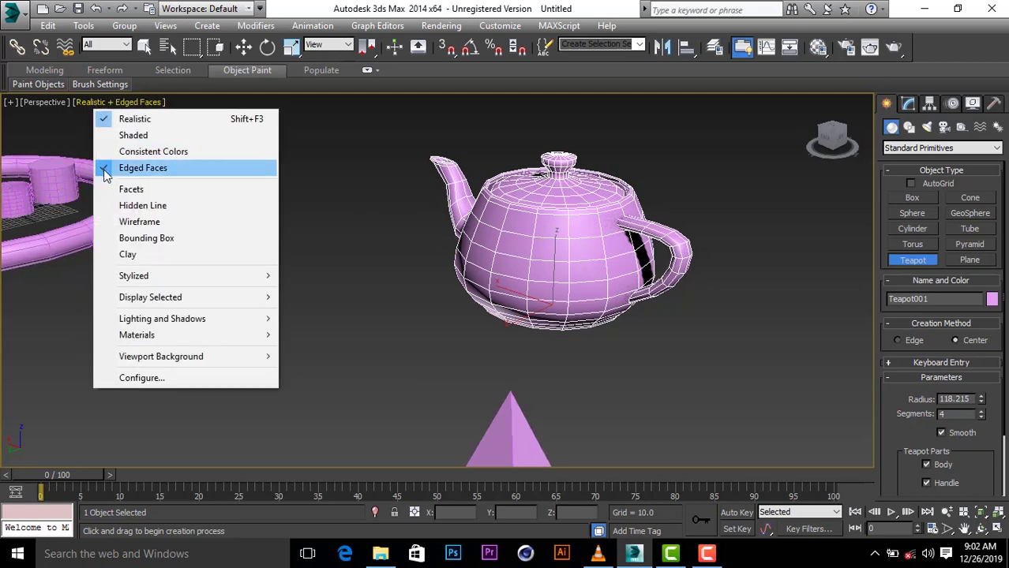
click(110, 167)
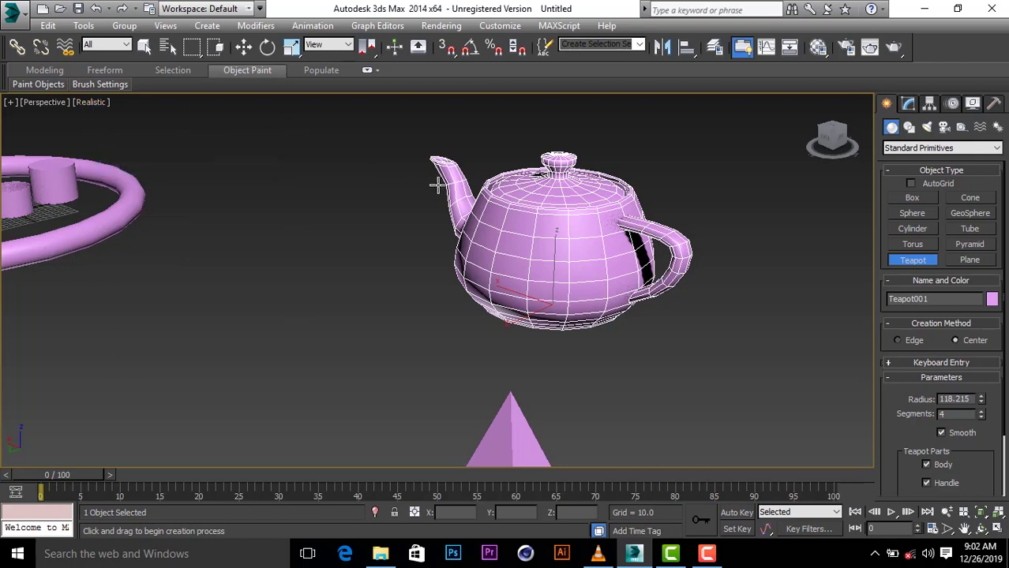
click(91, 103)
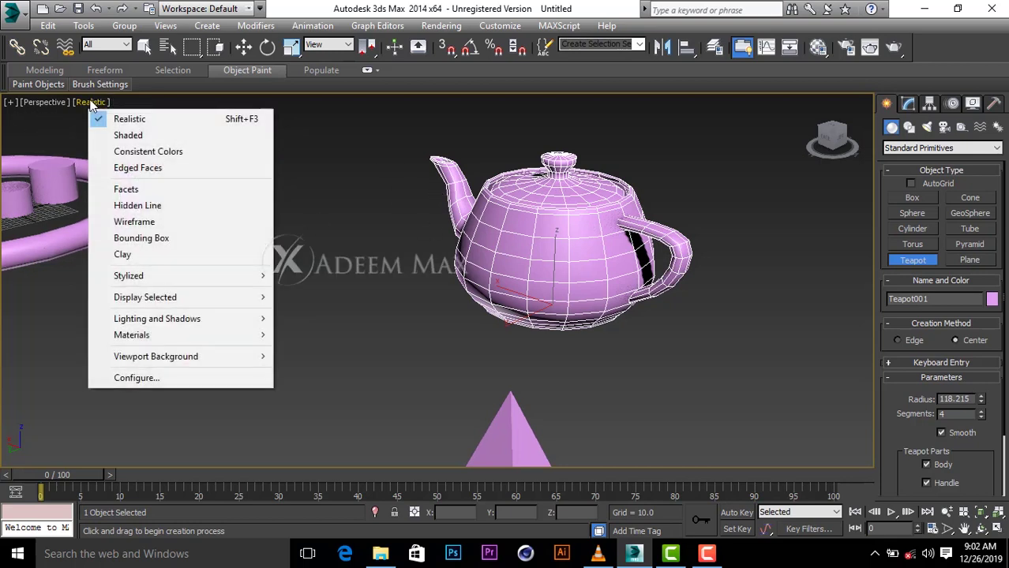
click(150, 224)
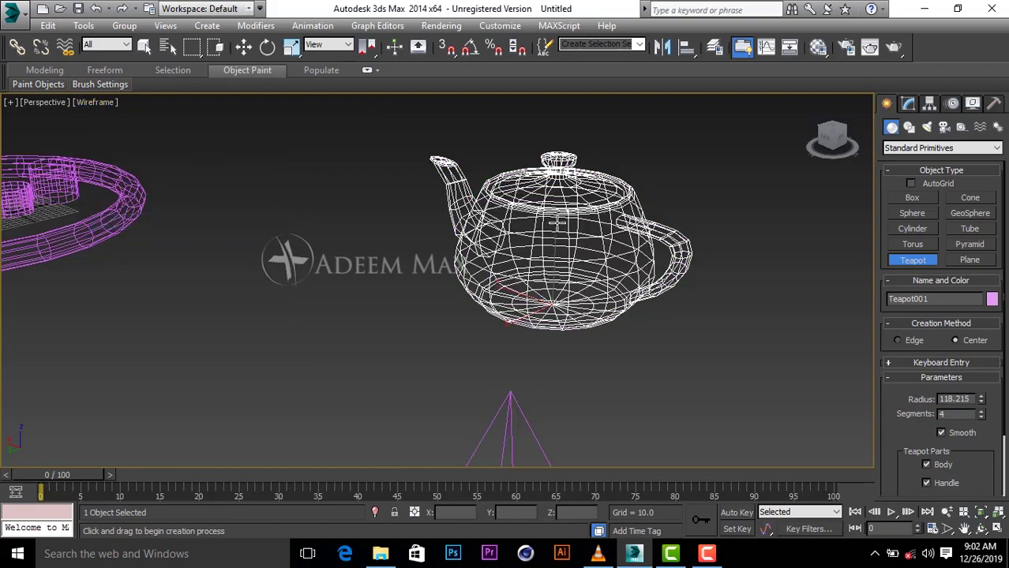
mouse_move(558, 225)
alt+middle_down()
mouse_move(499, 243)
mouse_move(608, 231)
alt+middle_up()
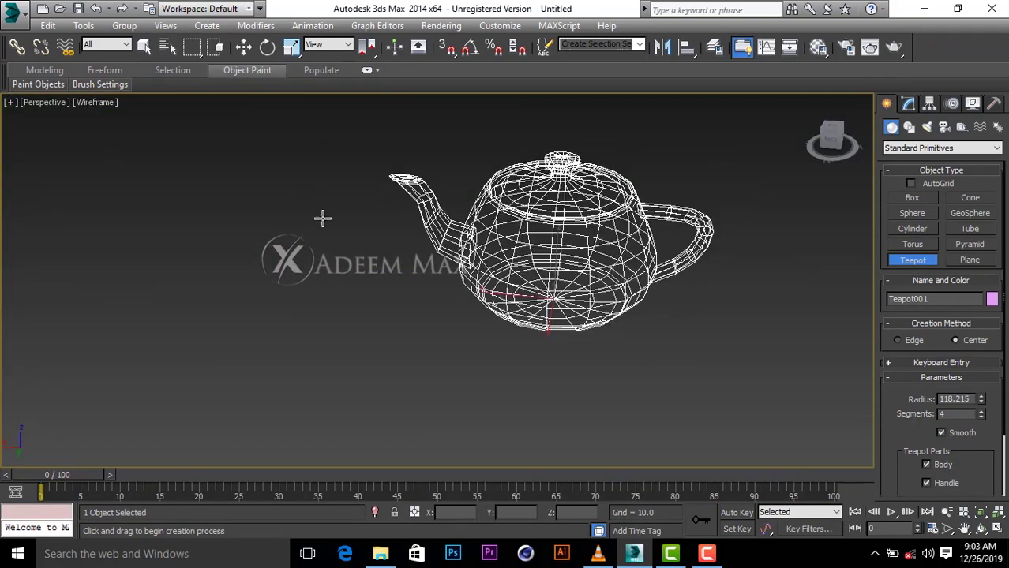
click(96, 102)
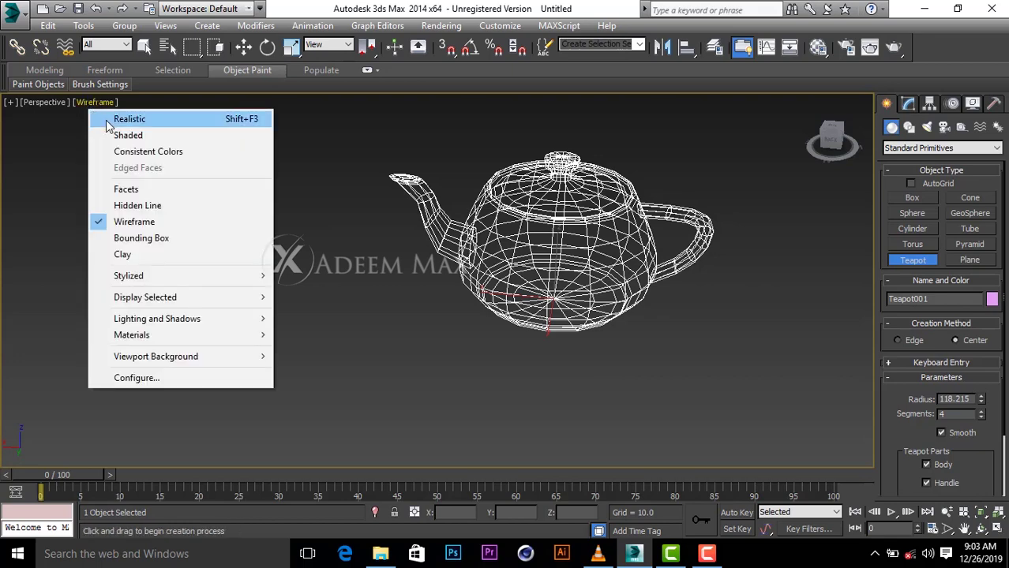
click(109, 126)
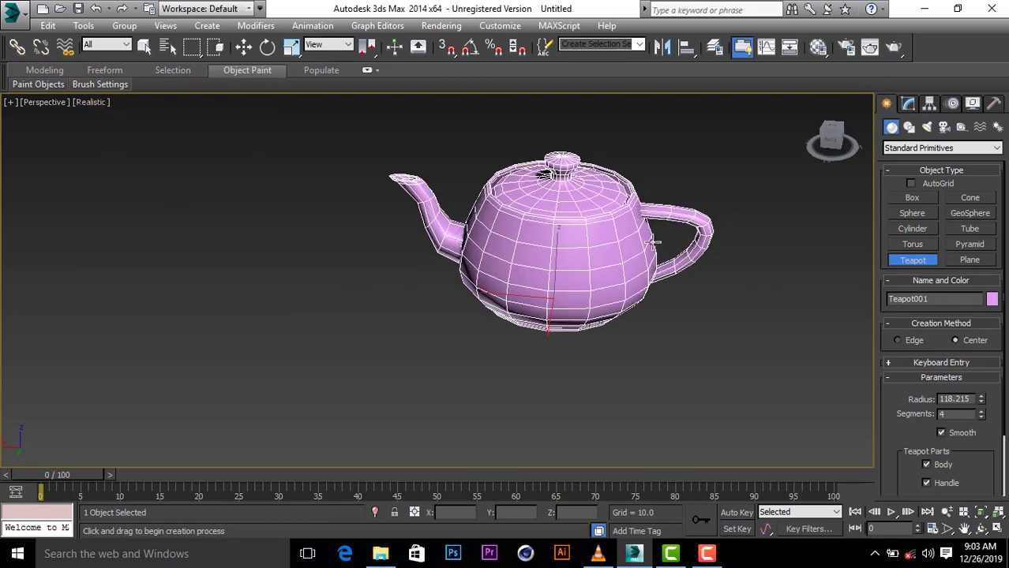
Step: Draw a 751.891 × 474.992 plane by the teapot and a 729.424 × 1919.092 plane beneath the tori
click(968, 262)
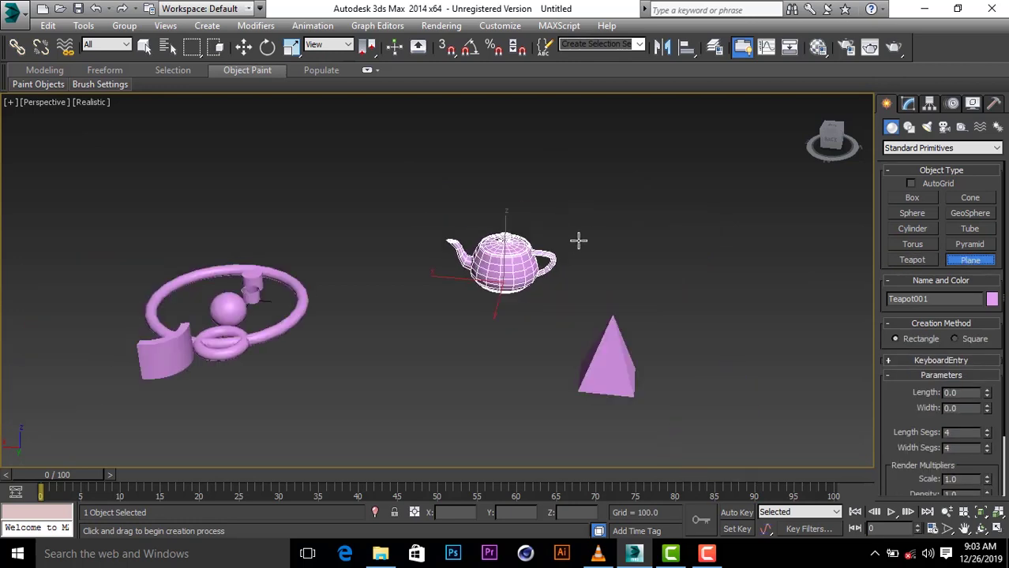
drag(660, 241, 506, 341)
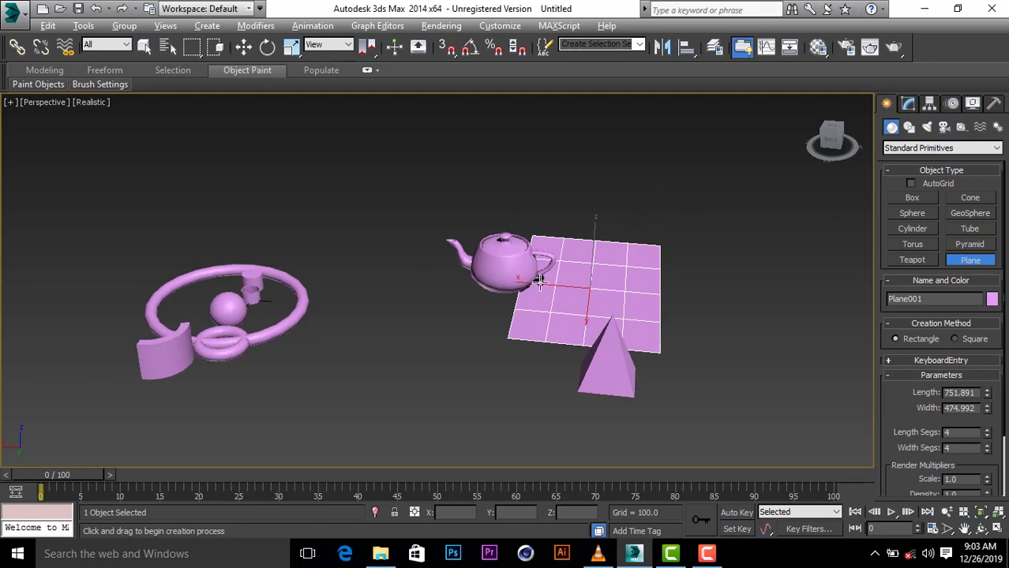
mouse_move(539, 280)
alt+middle_down()
mouse_move(653, 253)
mouse_move(547, 283)
mouse_move(600, 269)
alt+middle_up()
mouse_move(122, 201)
mouse_down()
mouse_move(456, 296)
mouse_move(387, 405)
mouse_up()
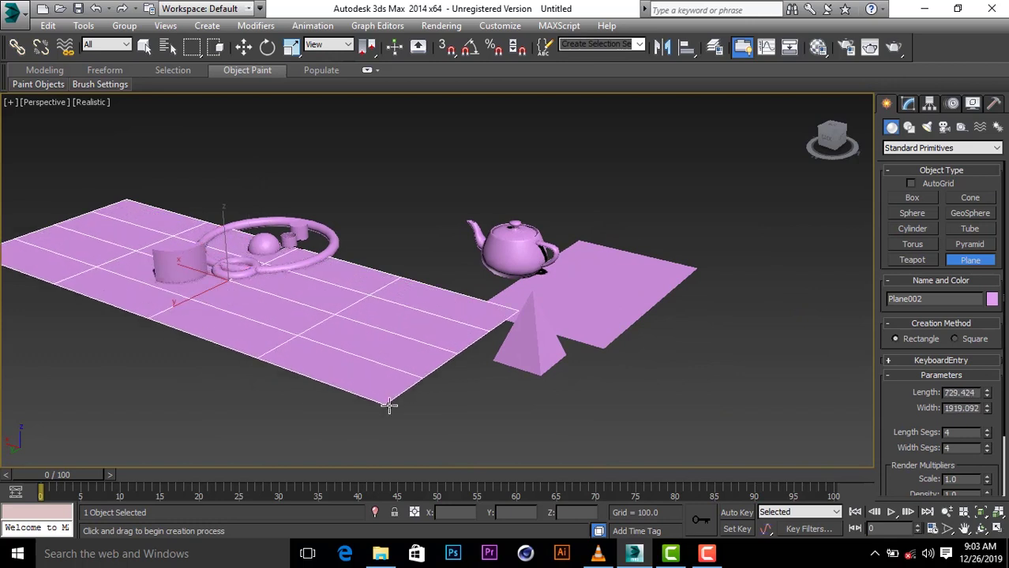